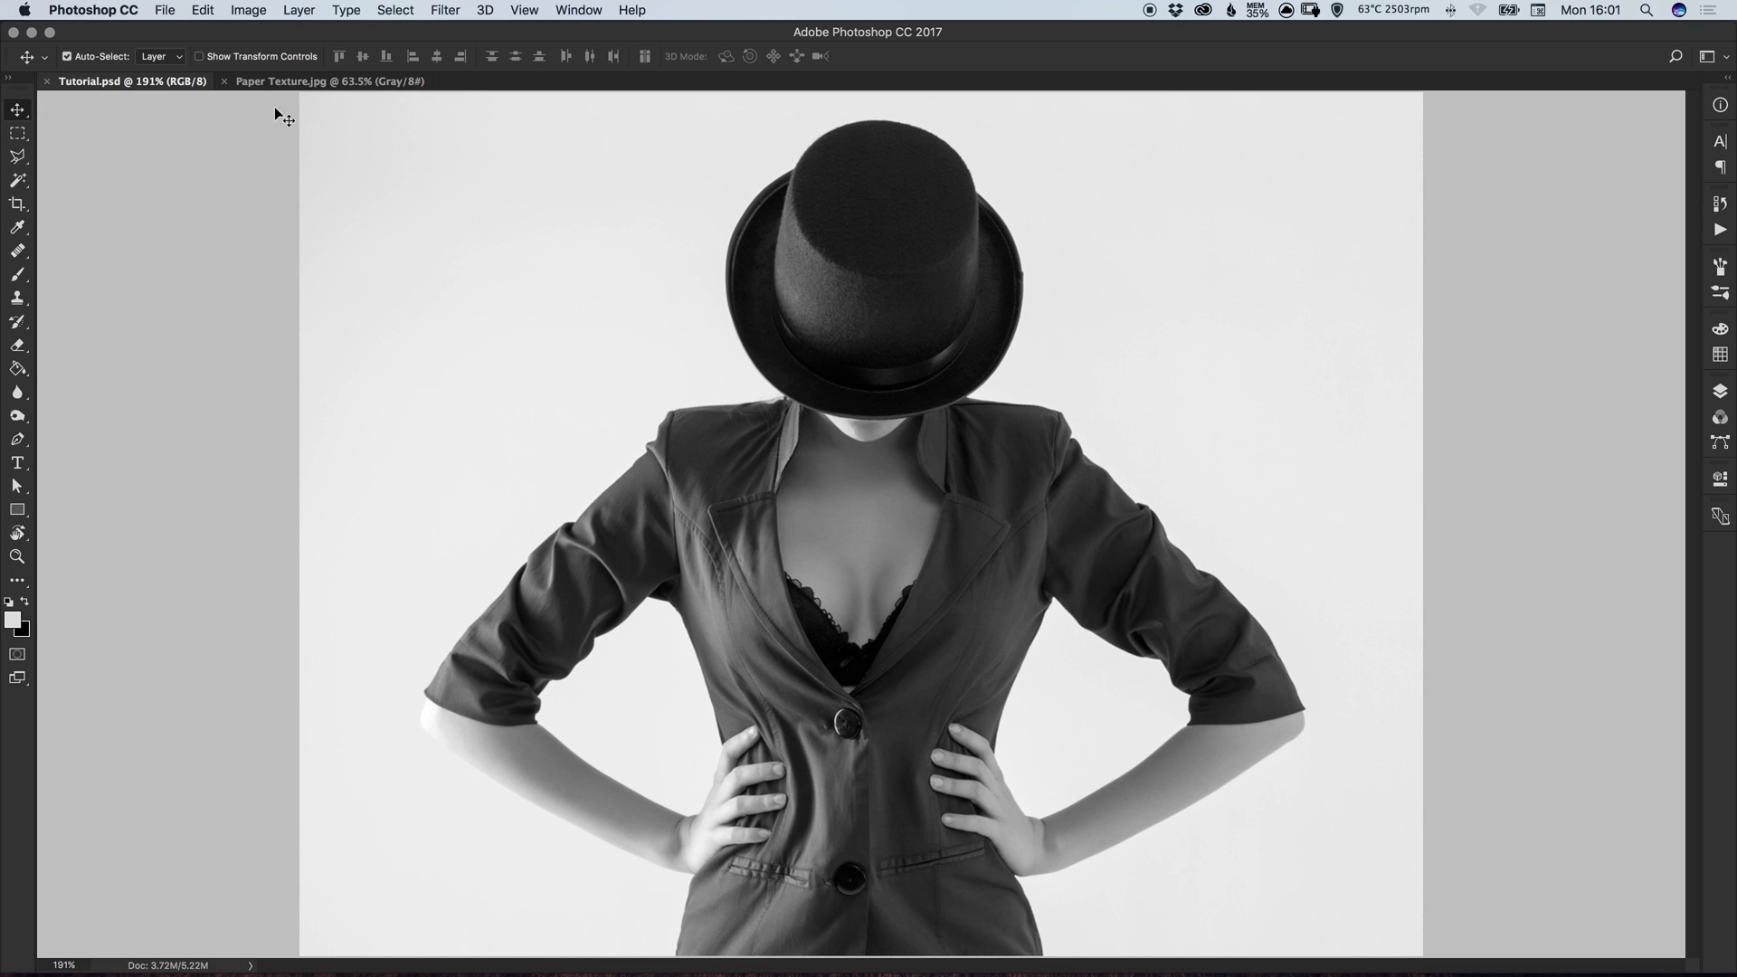
Select the entire Paper Texture.jpg image and copy it
left_click(325, 82)
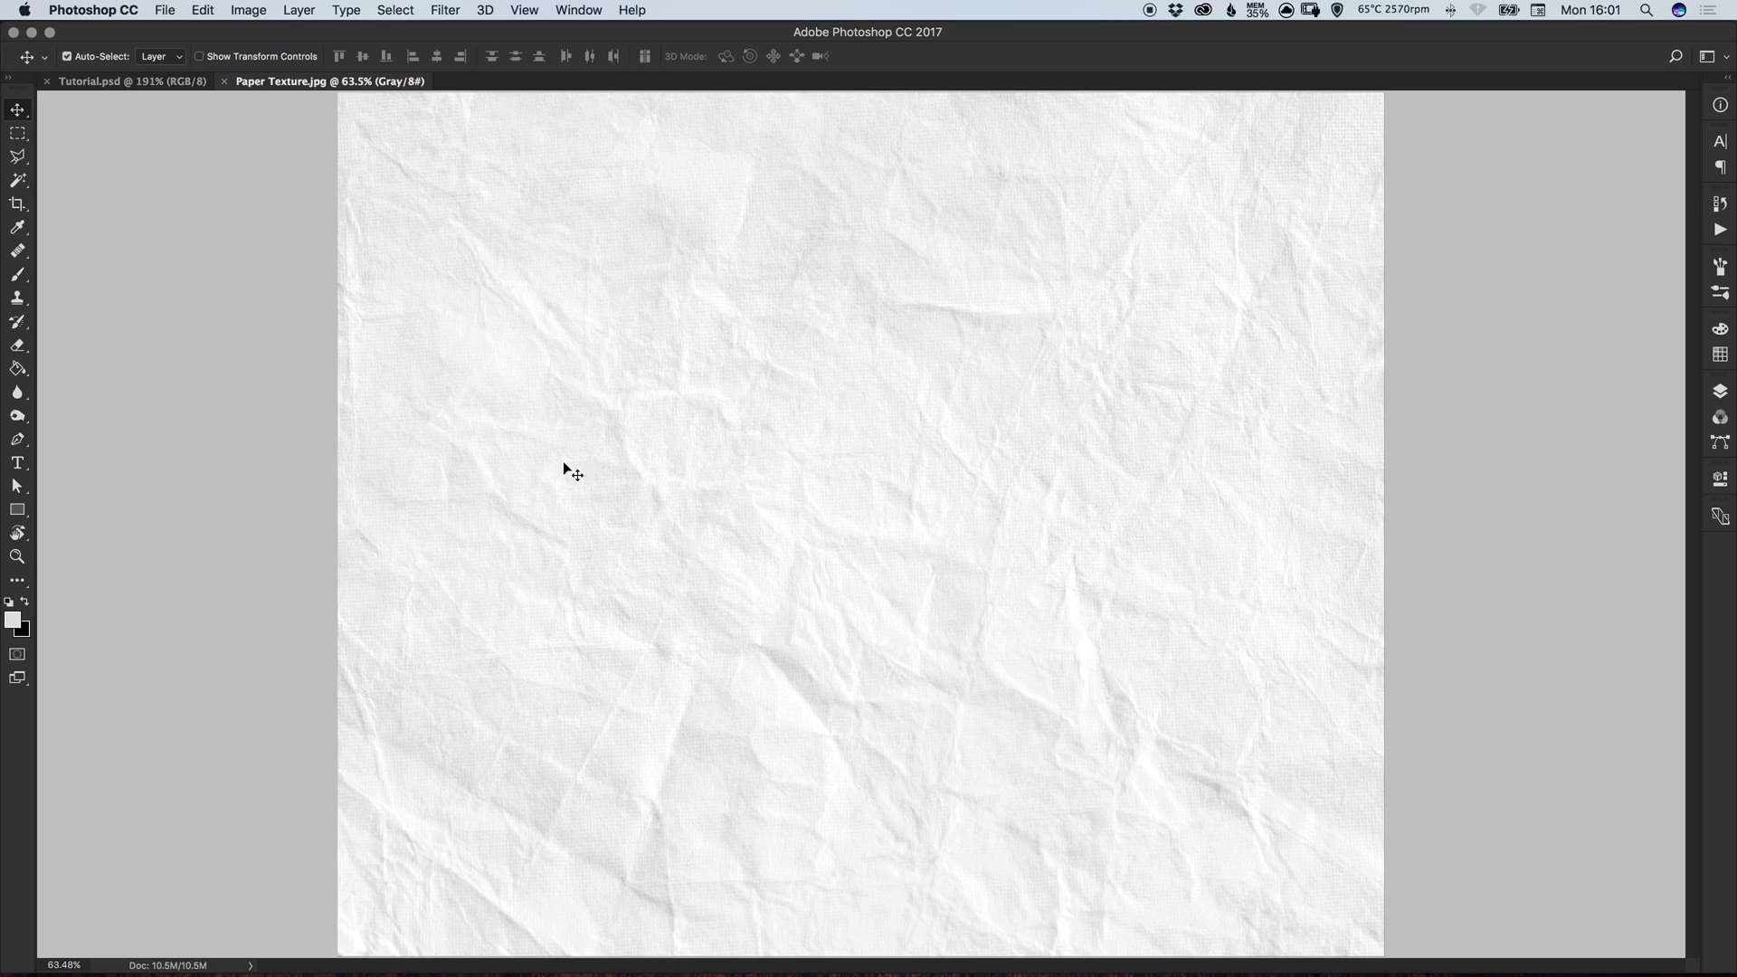
left_click(395, 10)
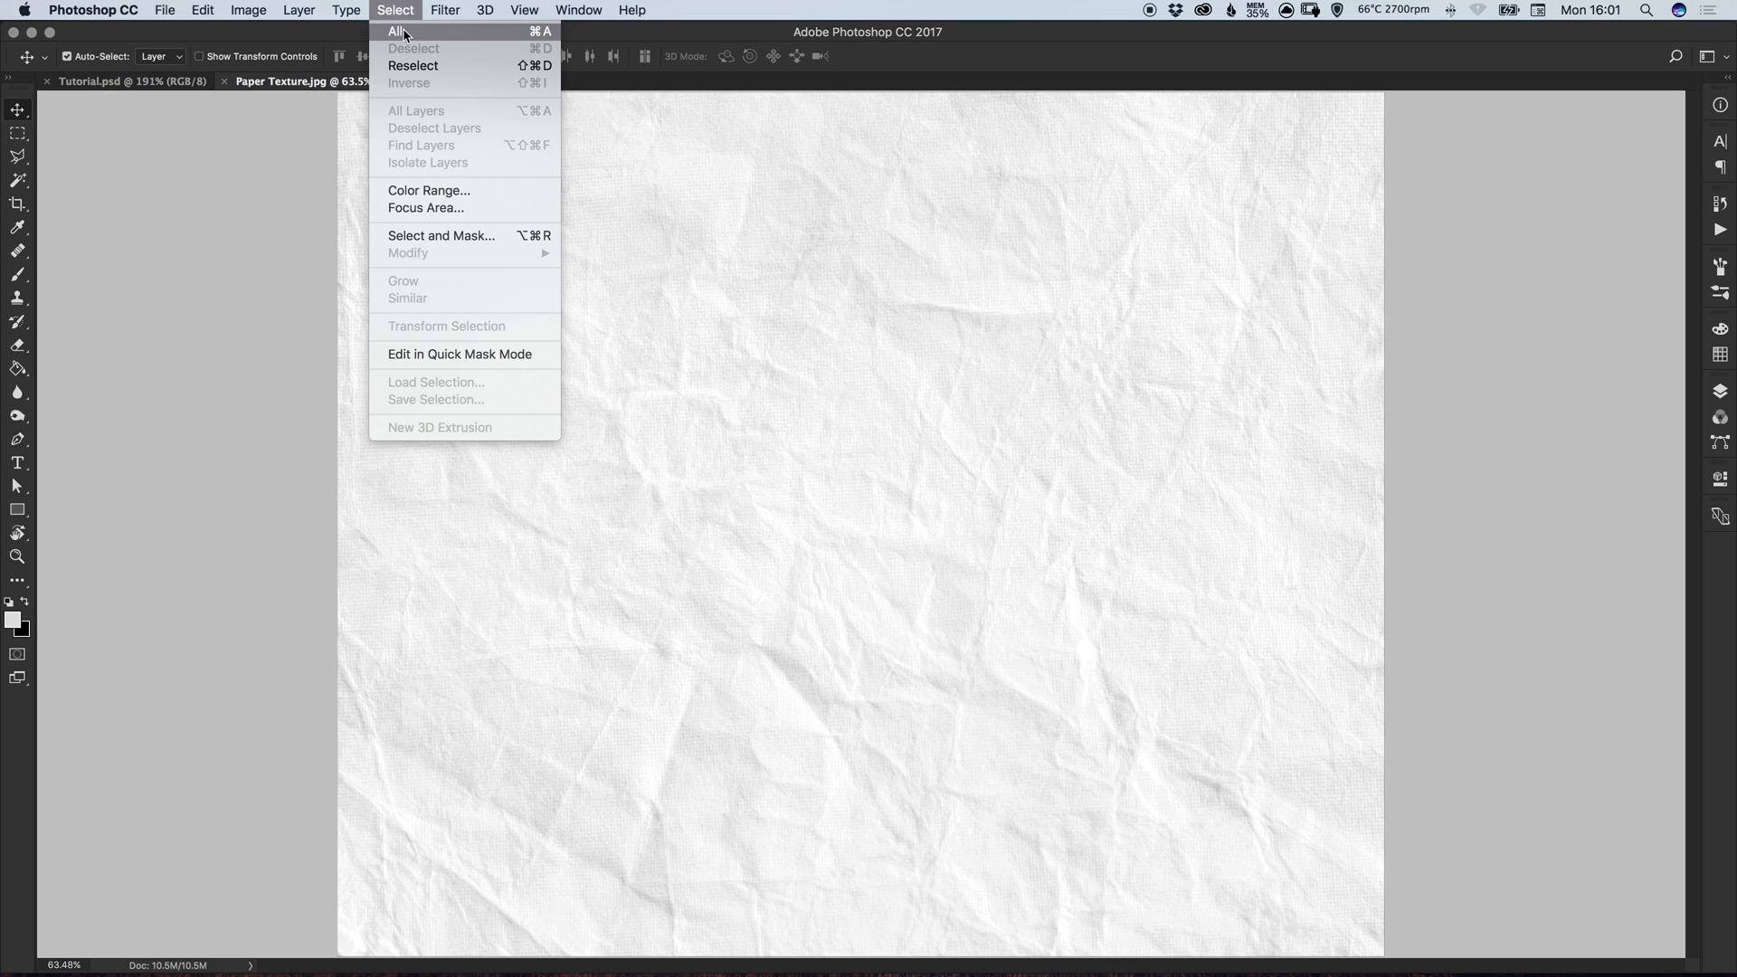
left_click(407, 34)
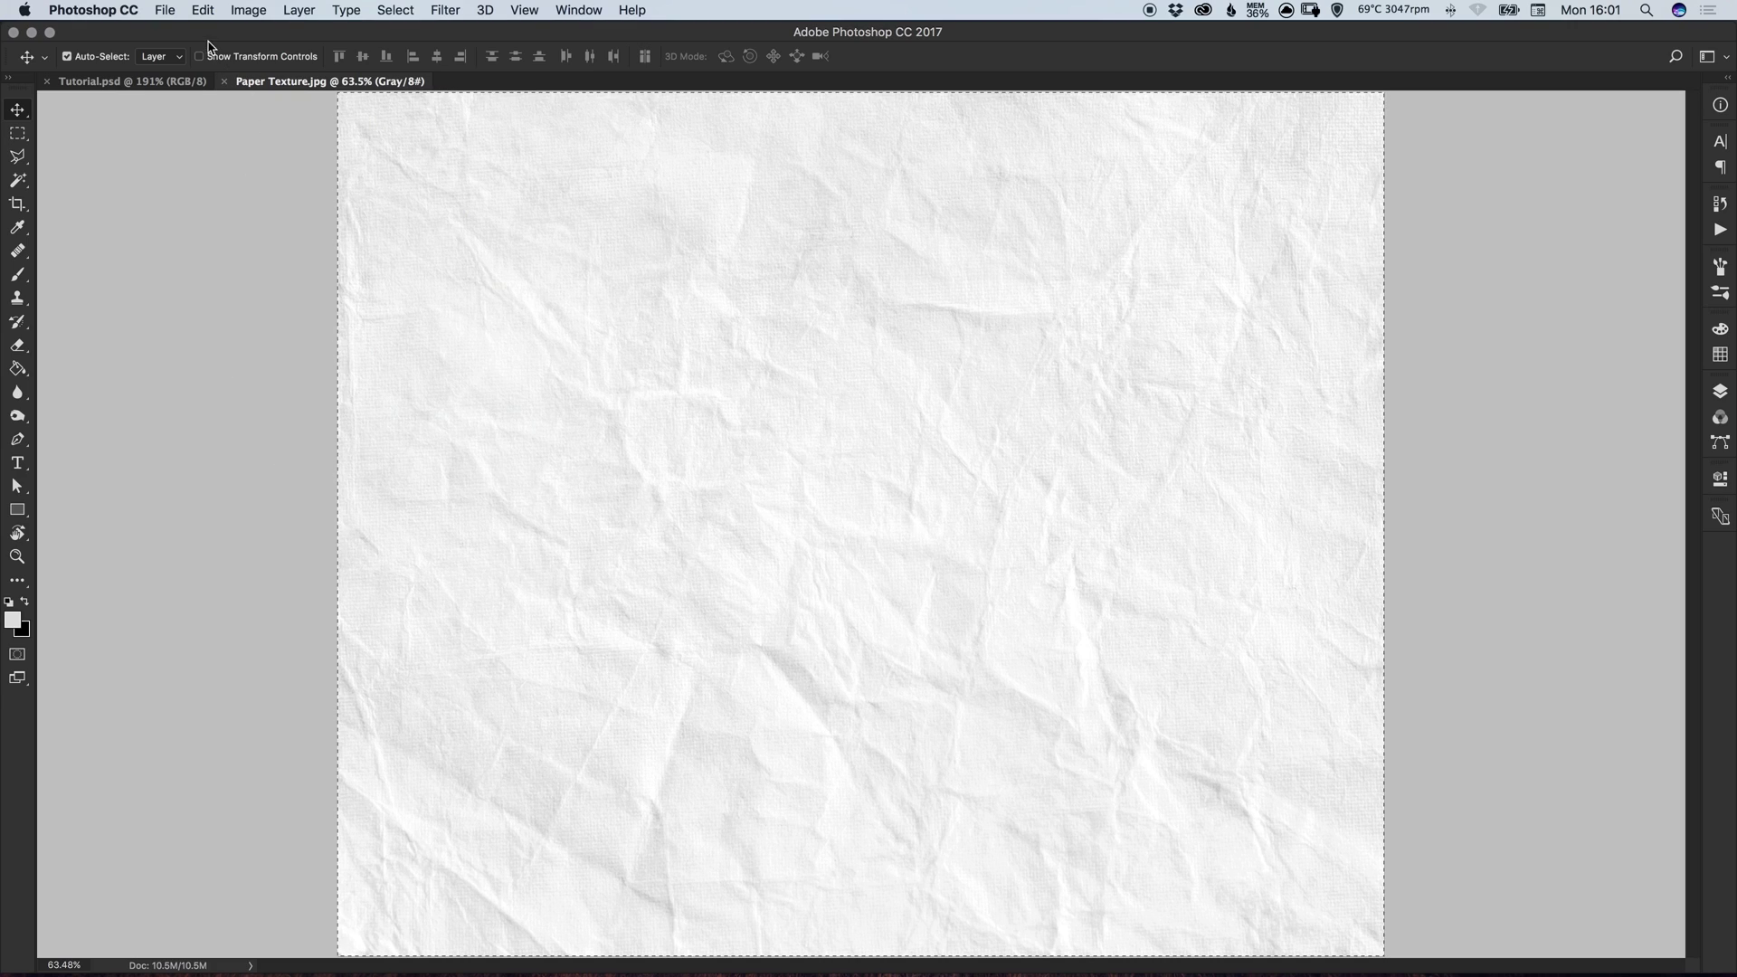
left_click(203, 10)
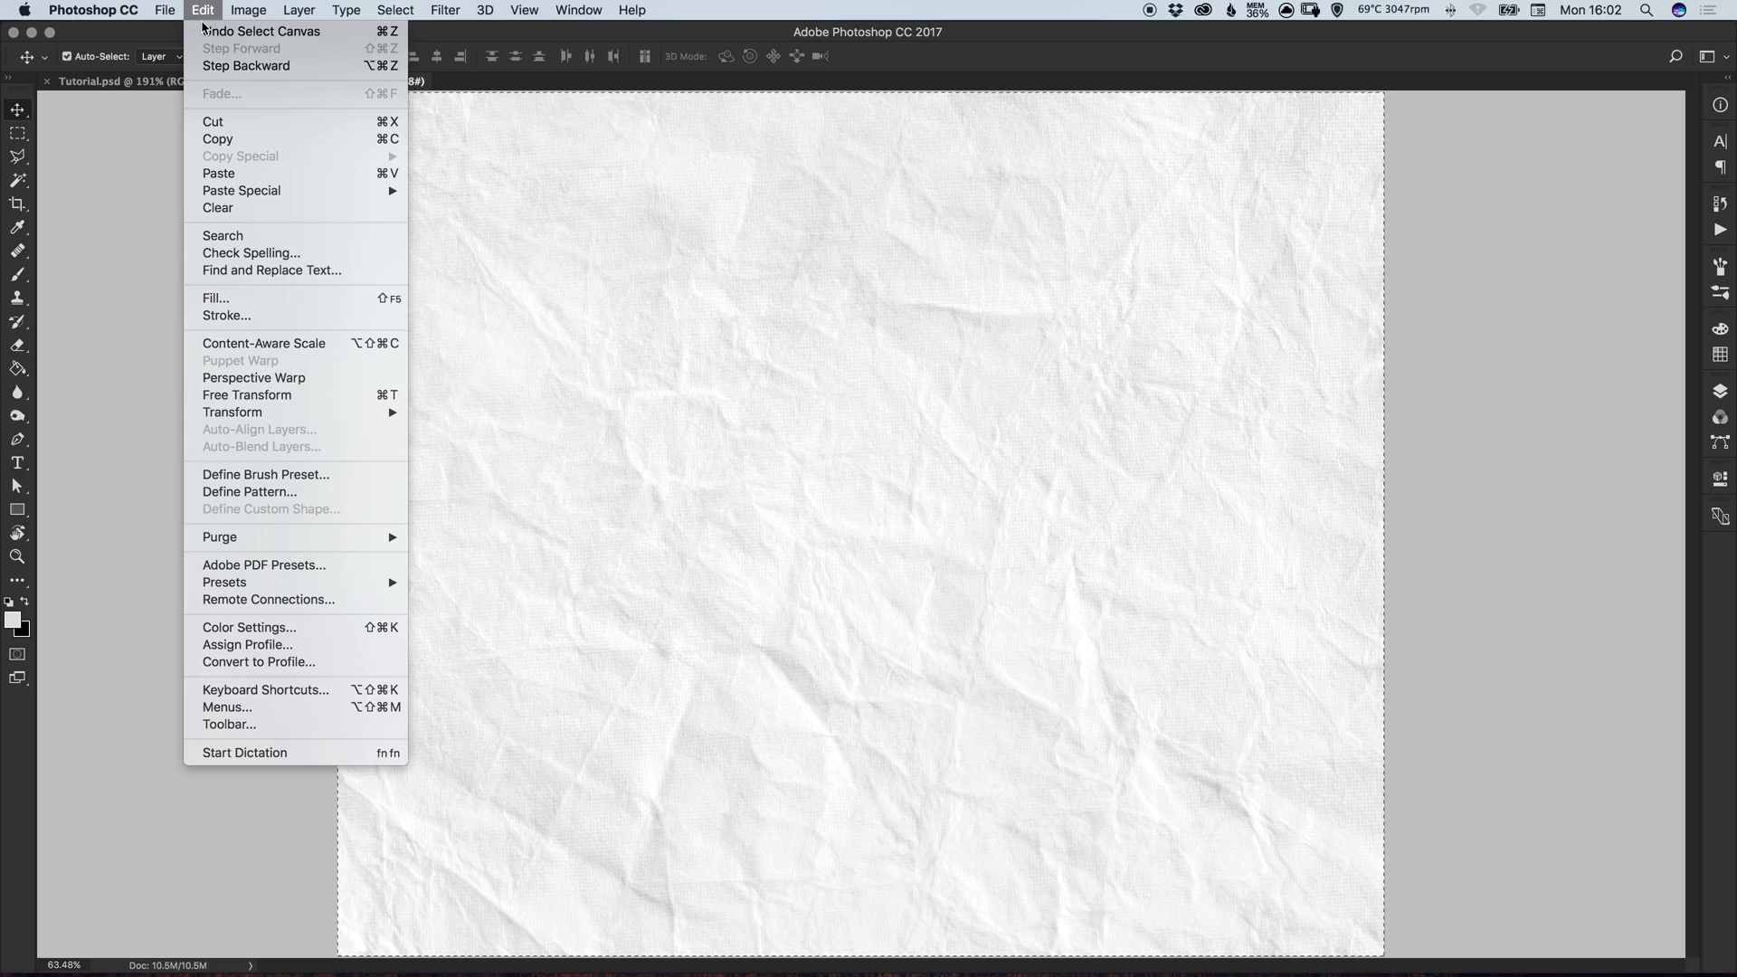
left_click(206, 141)
Paste the paper texture into Tutorial.psd as Layer 1 above the Photo layer
left_click(163, 82)
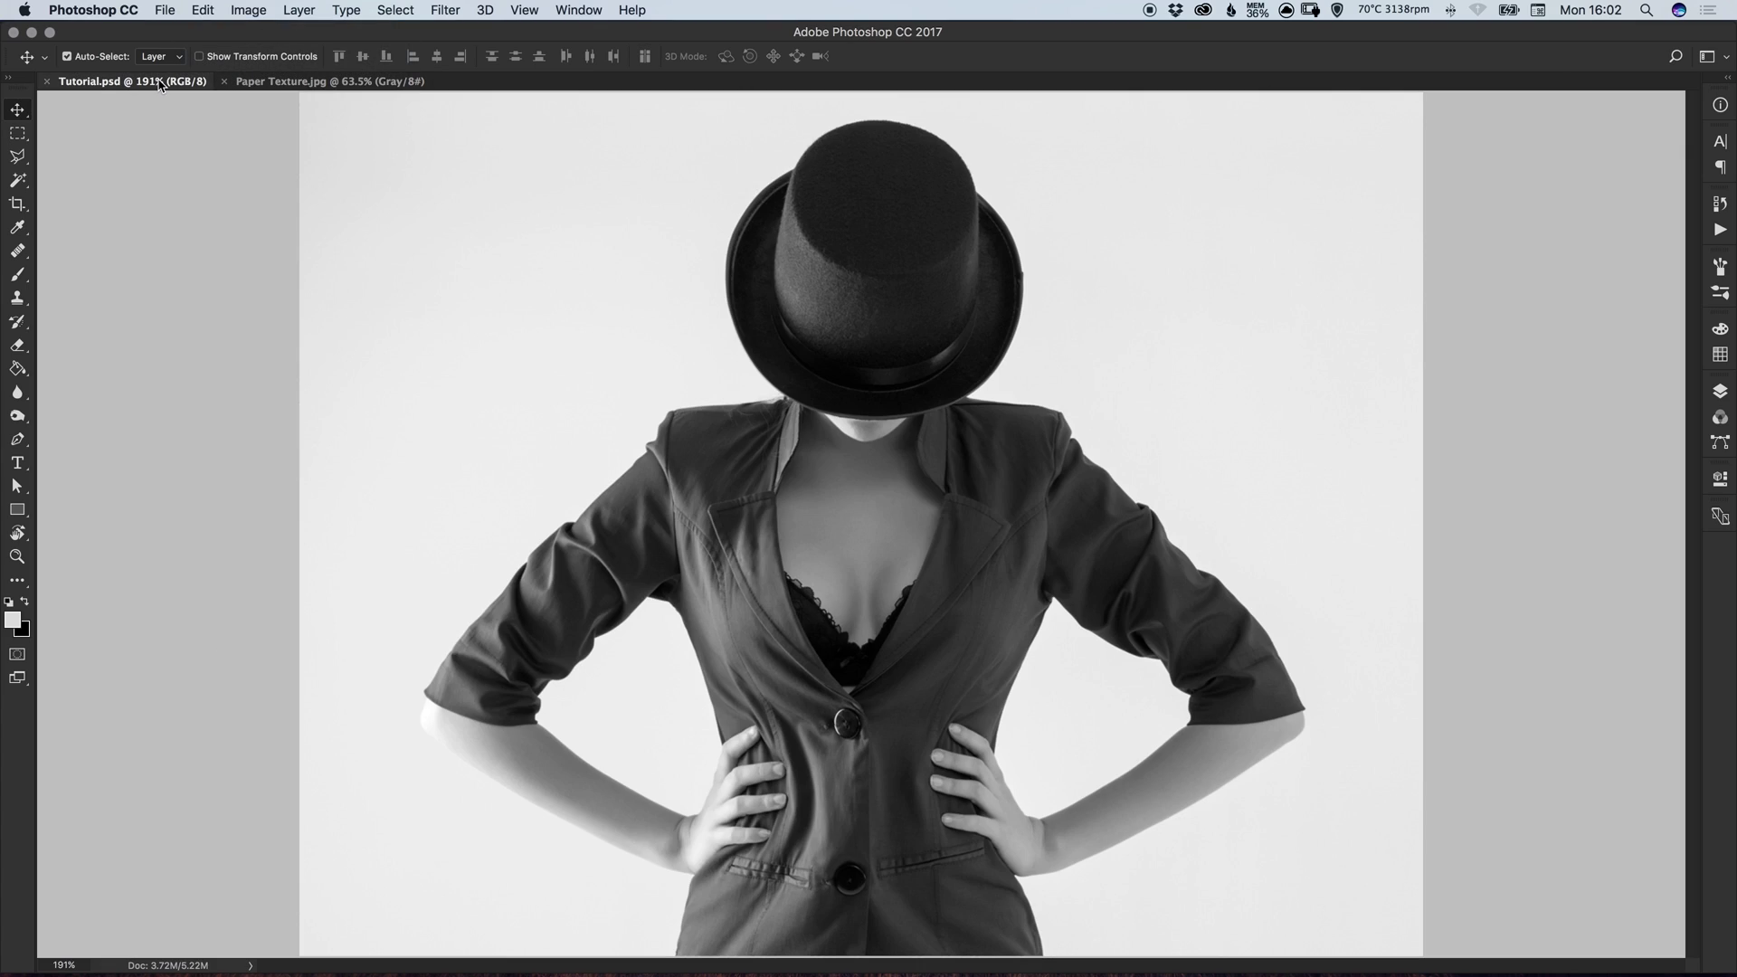
left_click(1720, 390)
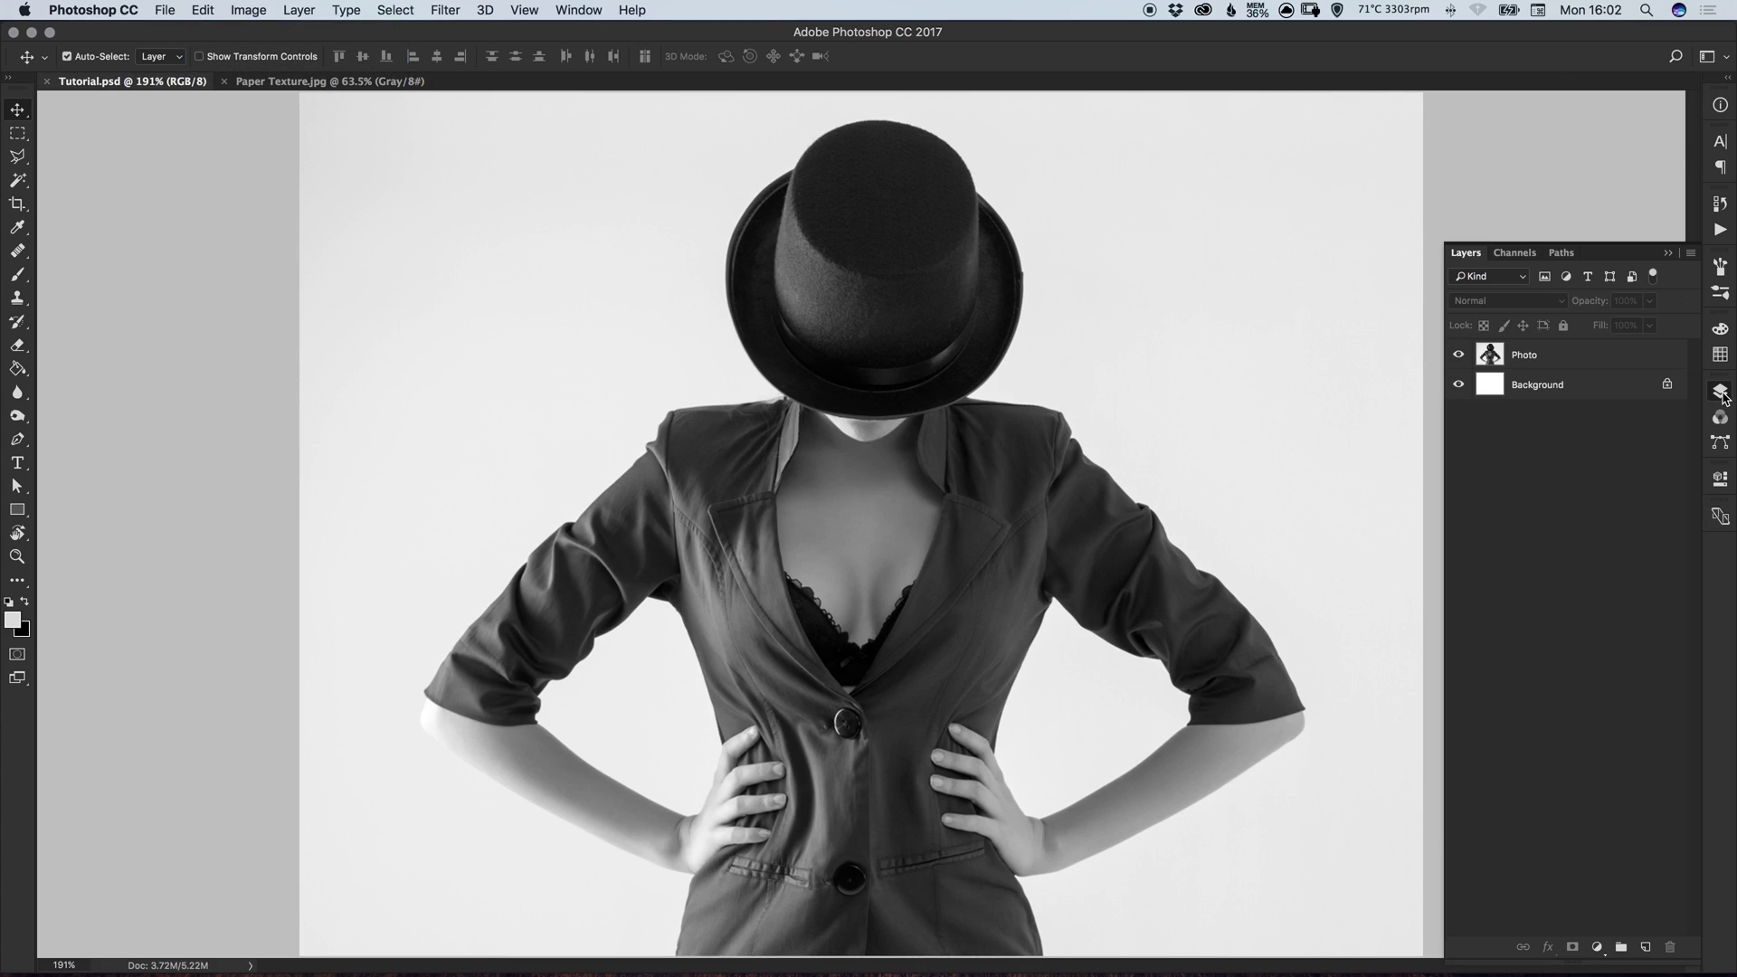
left_click(202, 10)
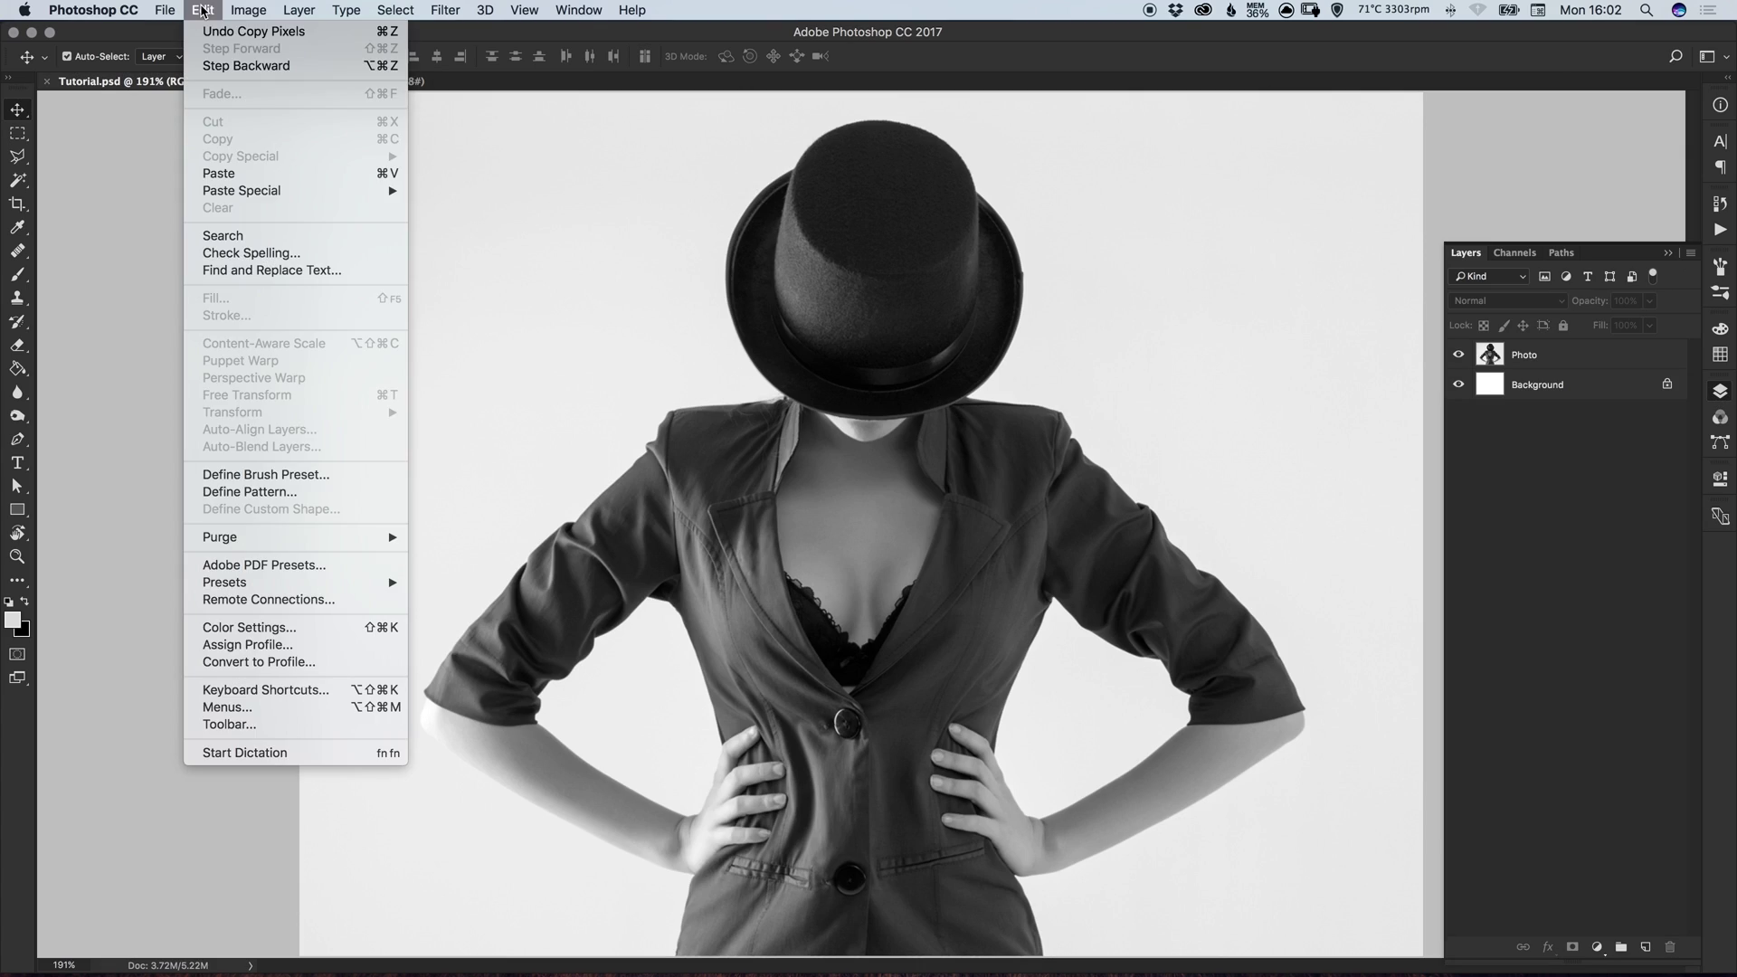
left_click(249, 176)
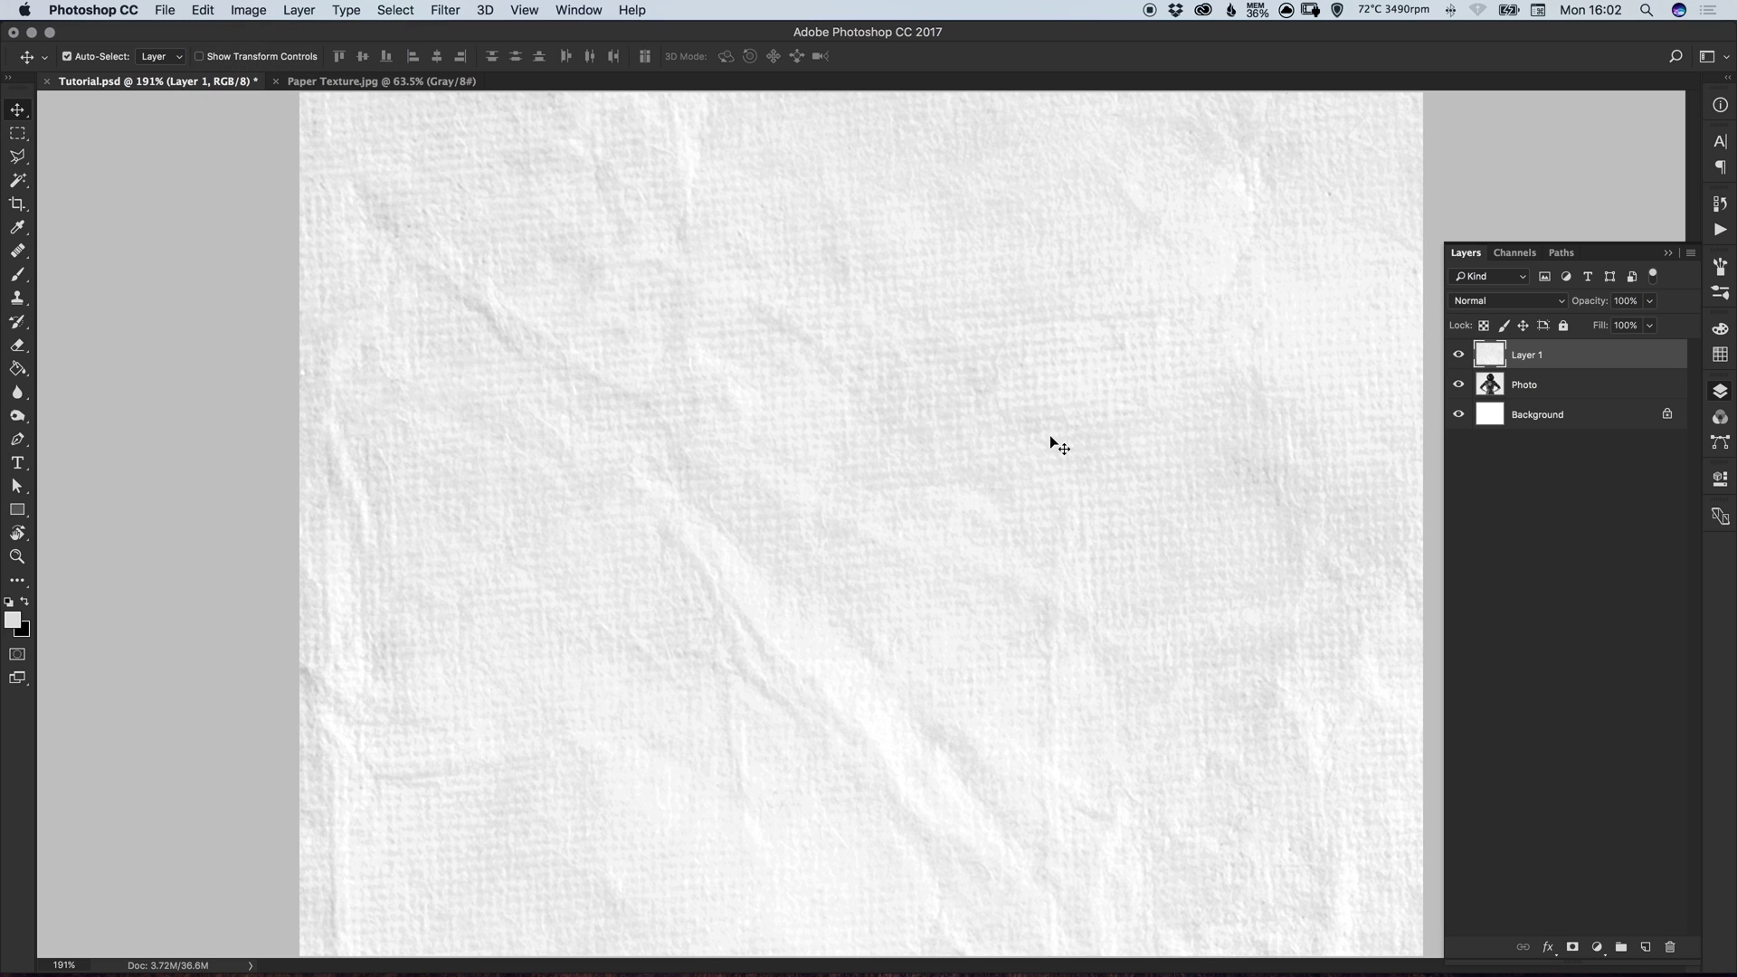
Free Transform the pasted texture down to about 36% to cover the canvas, then fit on screen
key("super+minus")
key("super+minus")
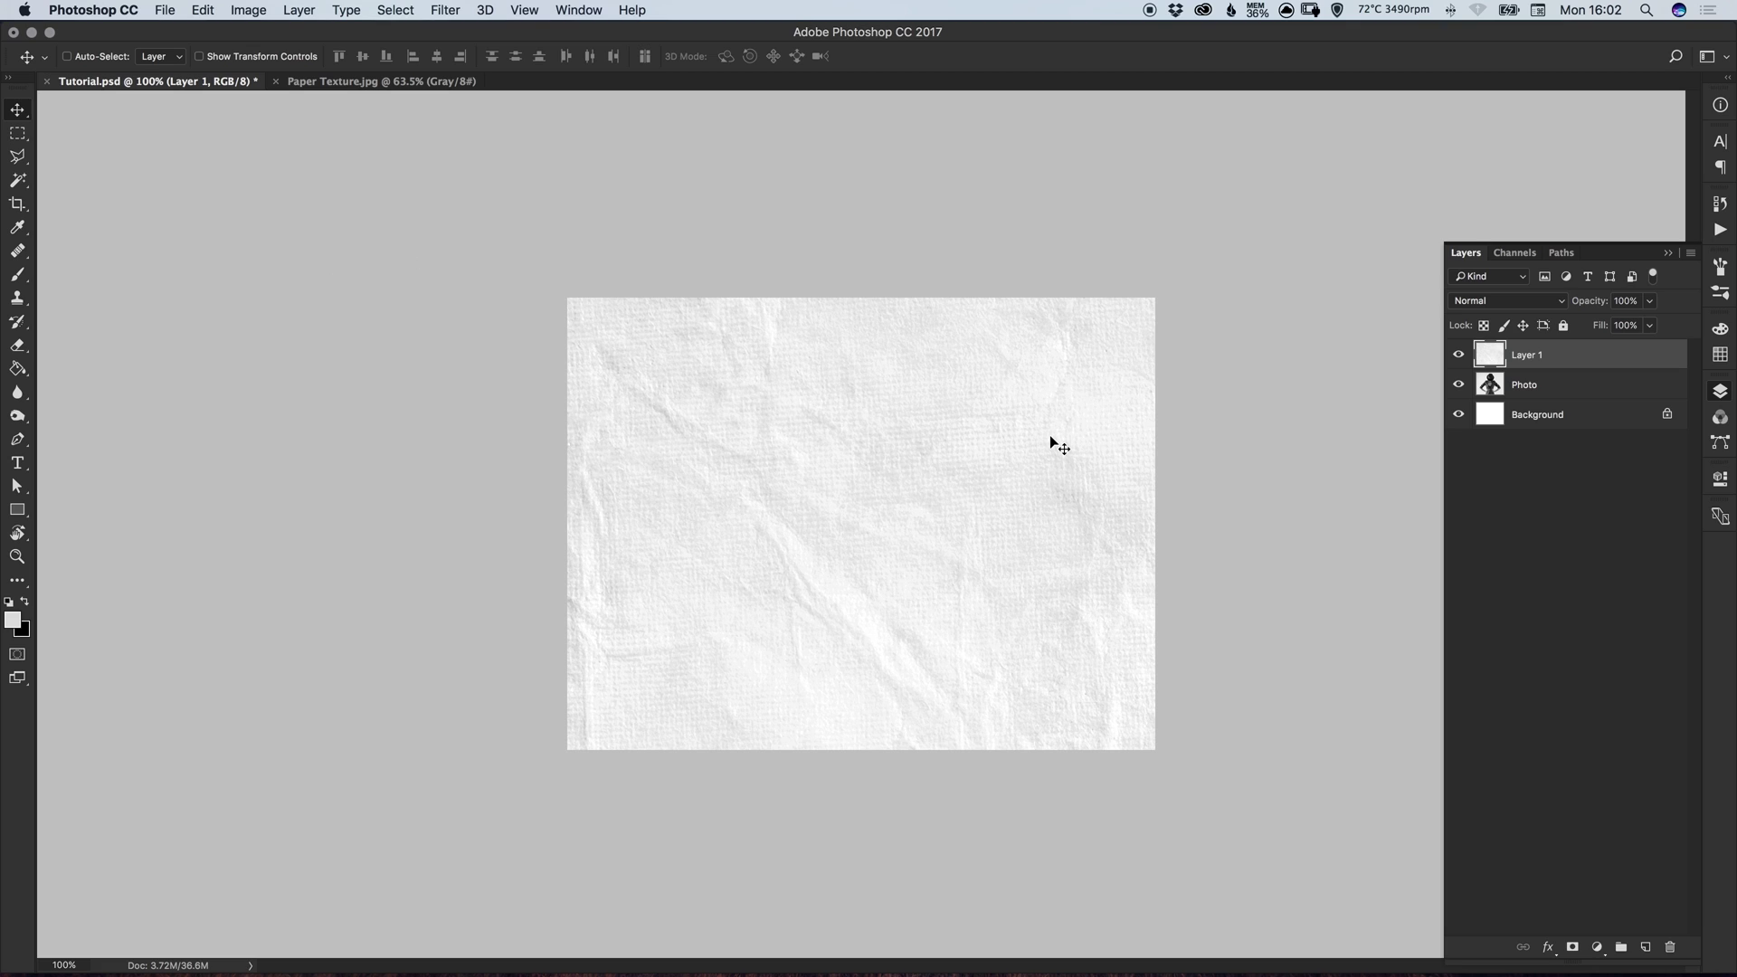
left_click(203, 10)
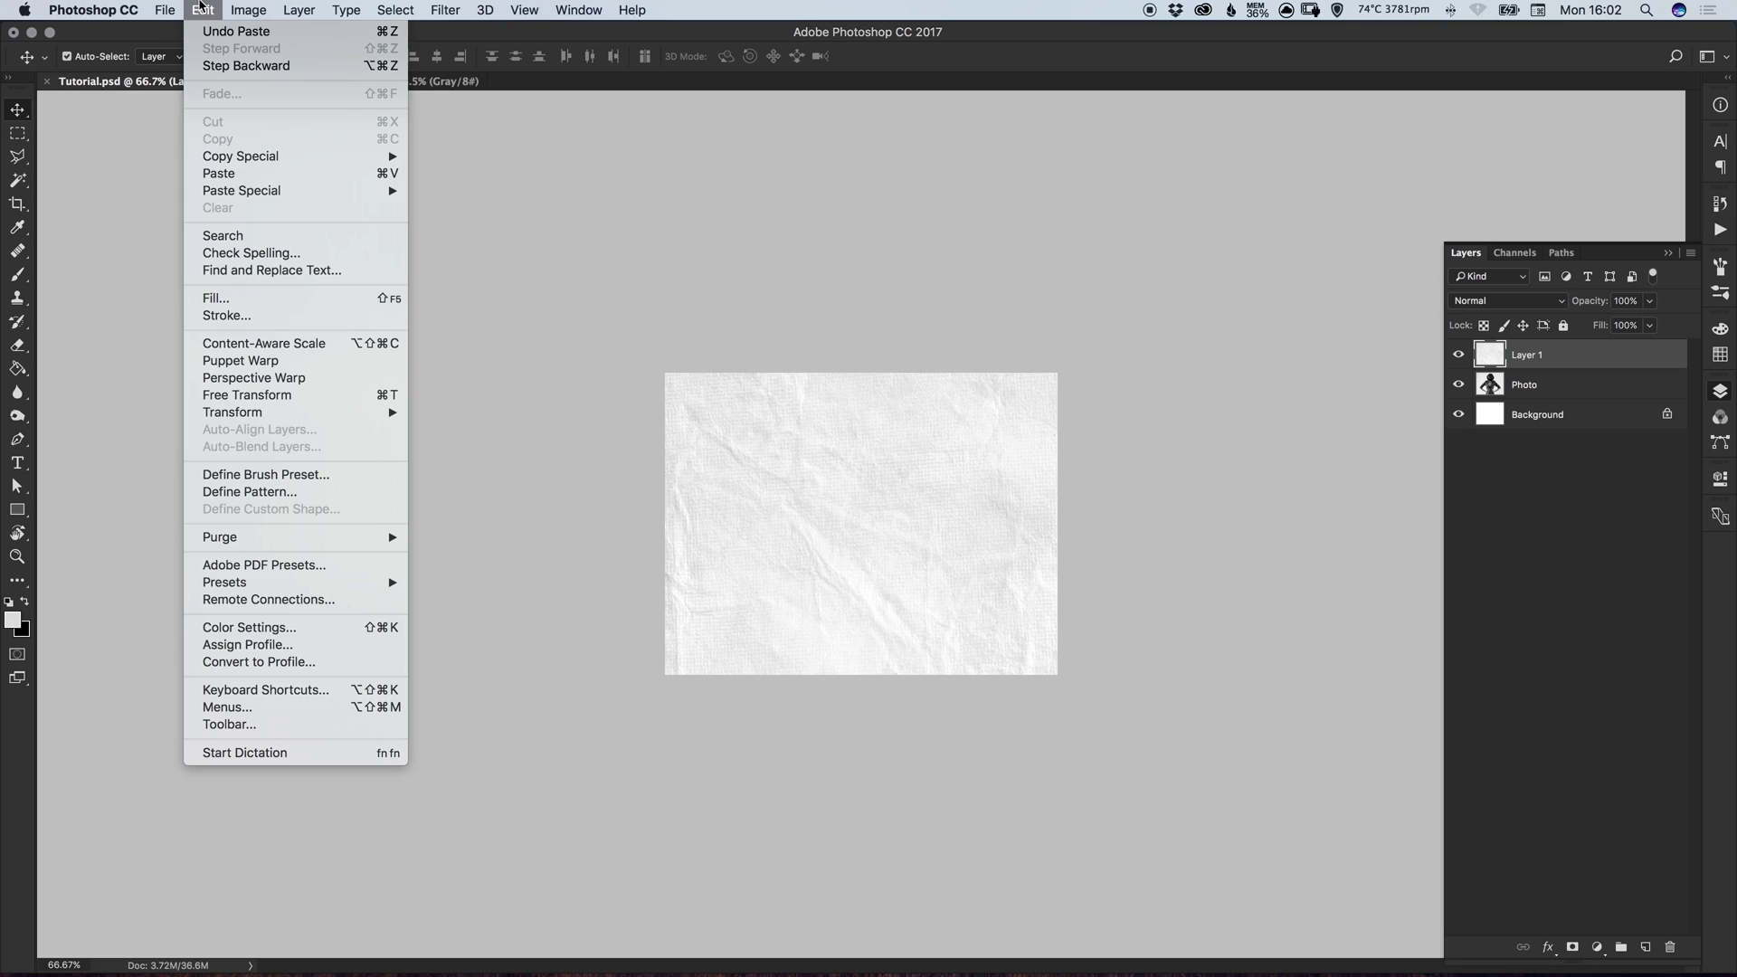
left_click(278, 396)
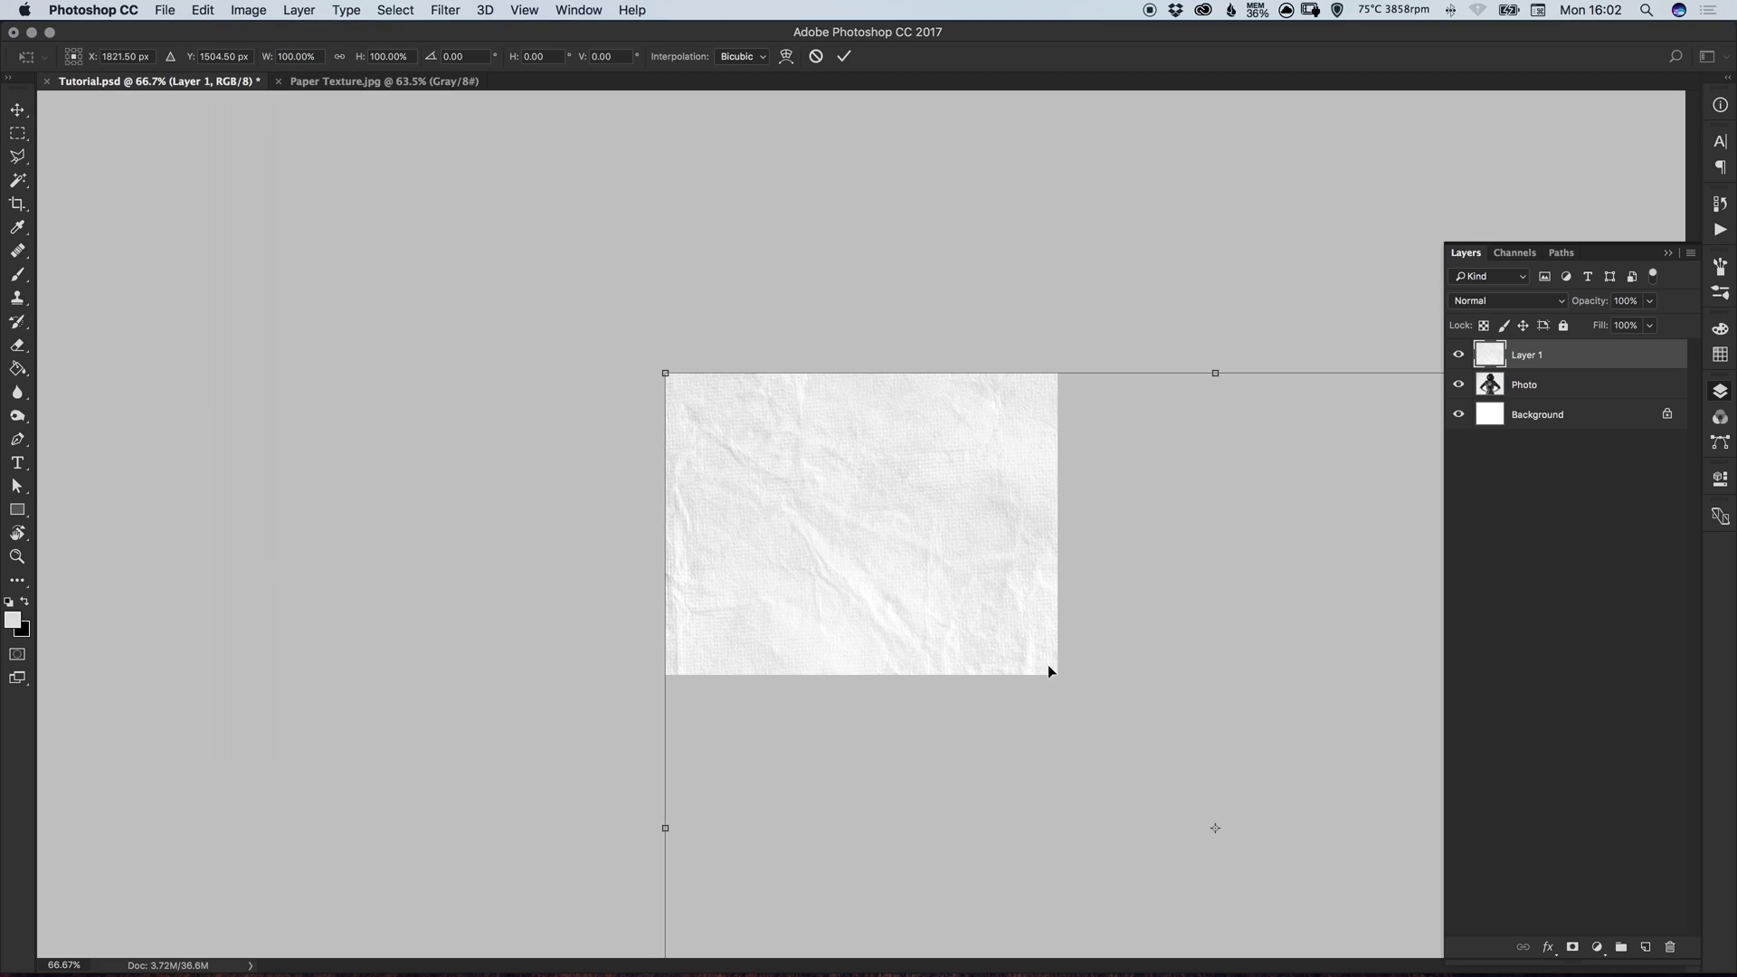
key("super+minus")
key("super+minus")
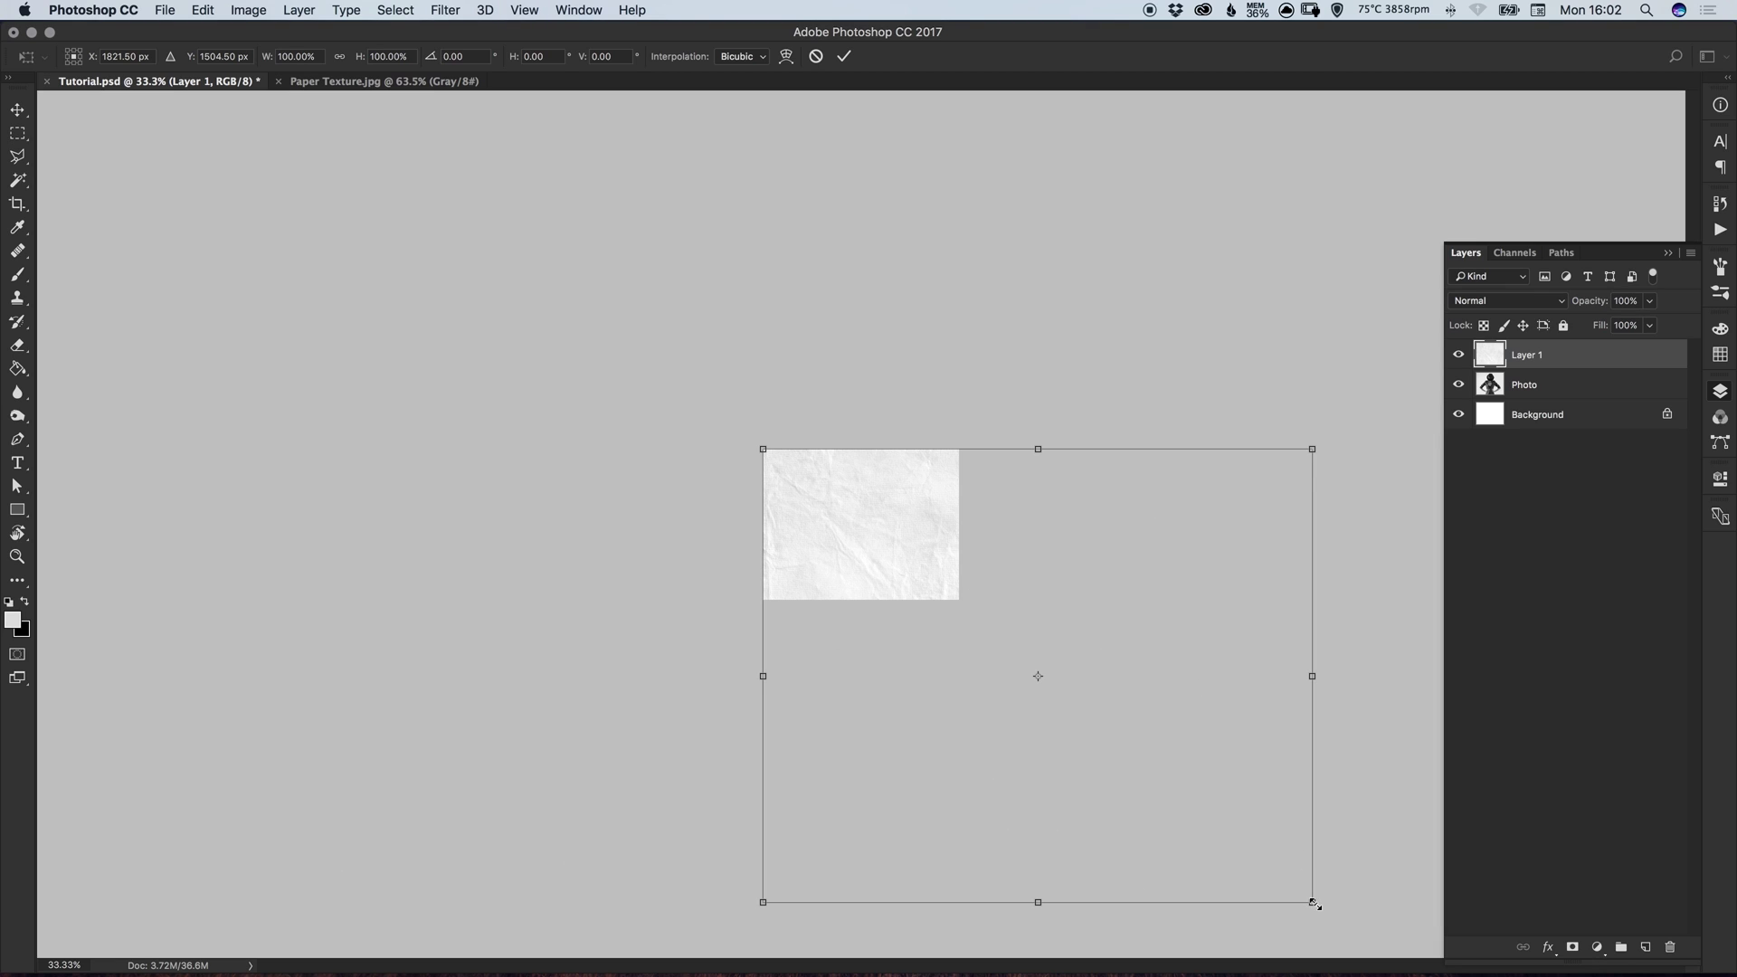
left_click_drag(1315, 904, 999, 557)
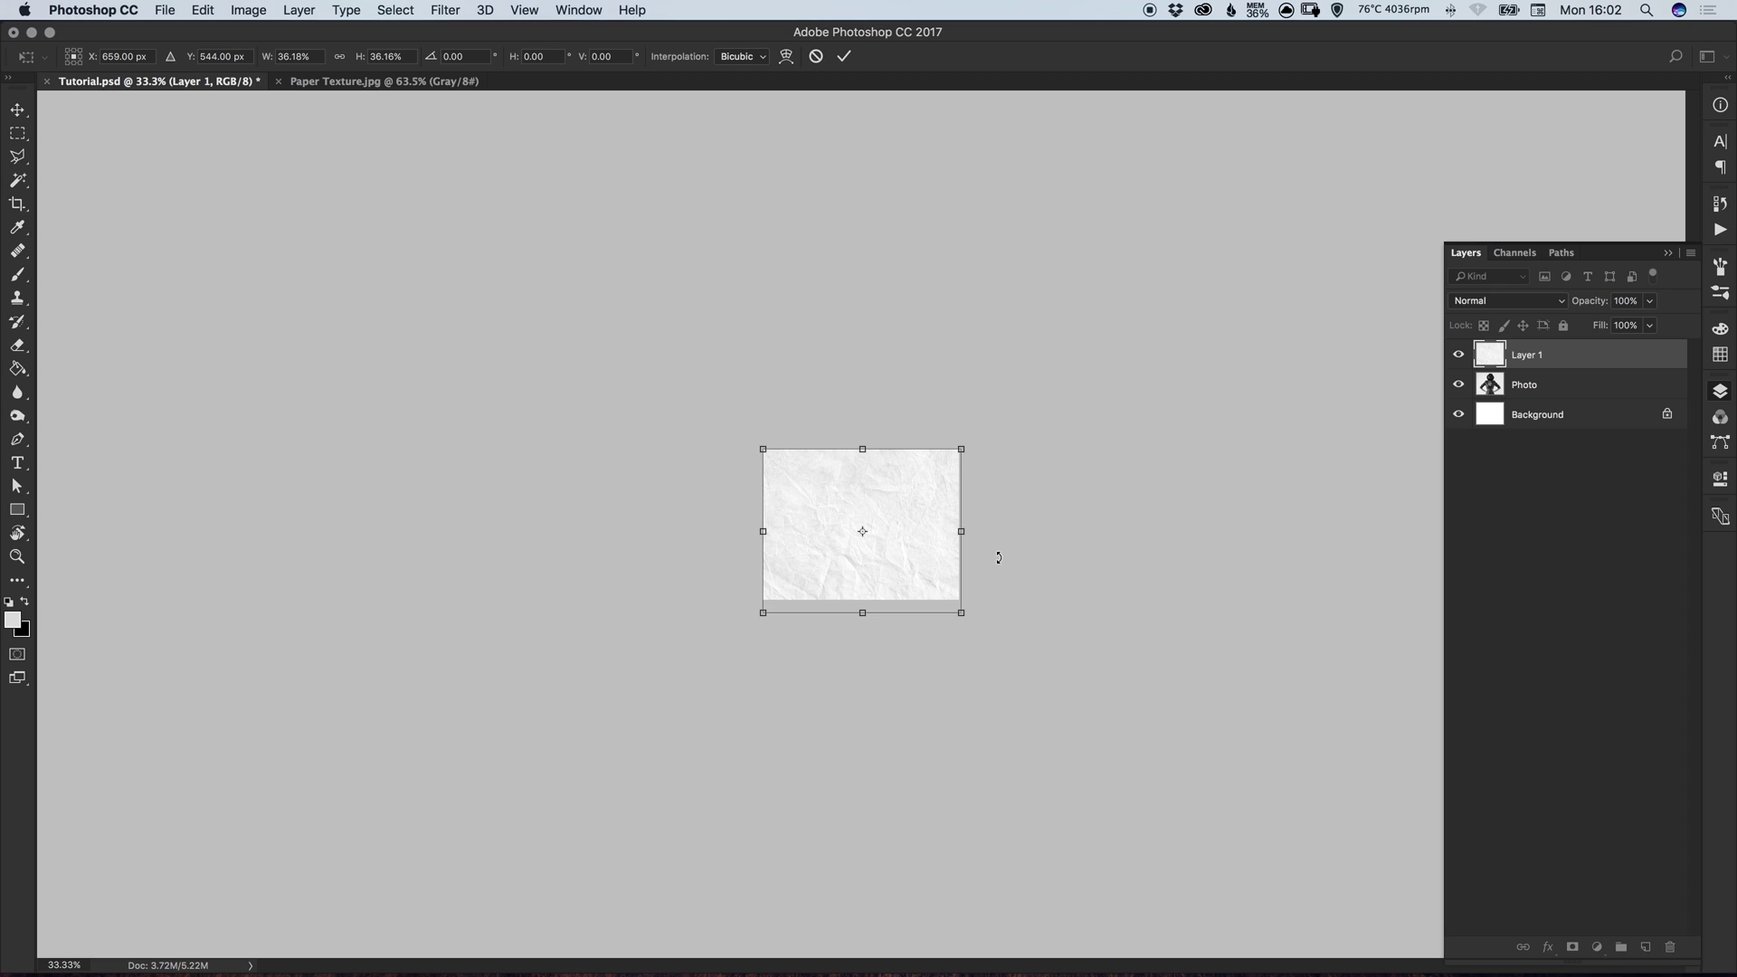
key("super+plus")
key("super+plus")
key("super+plus")
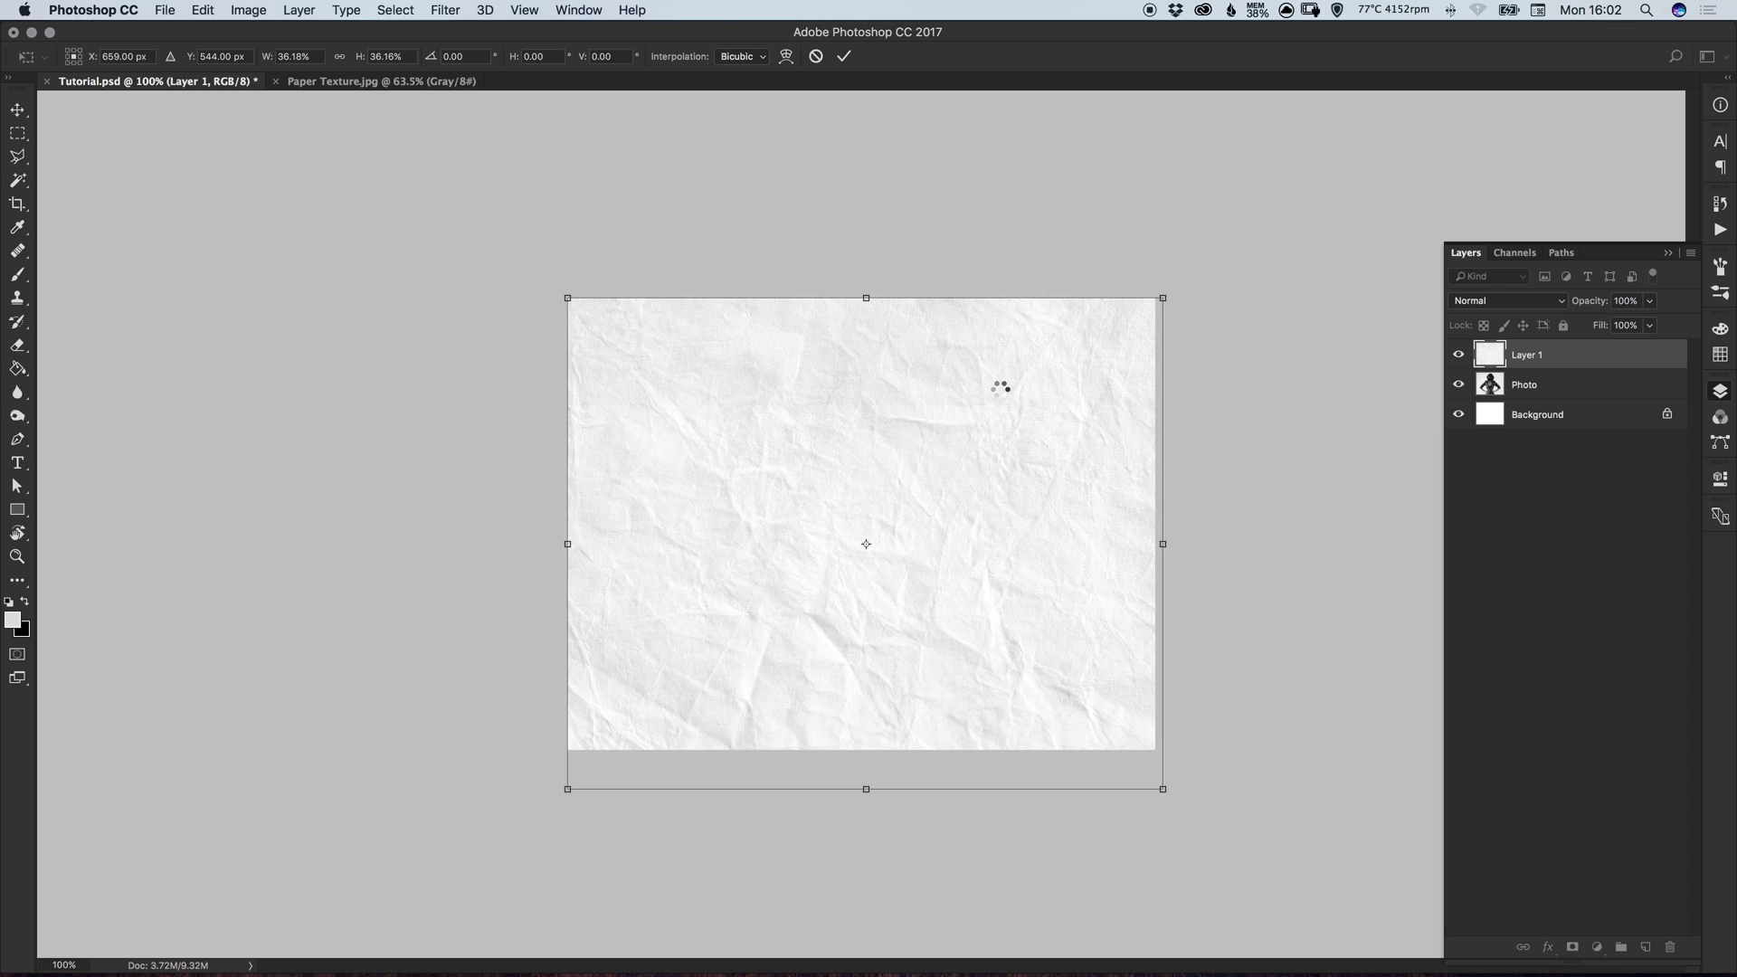
key("Return")
key("super+0")
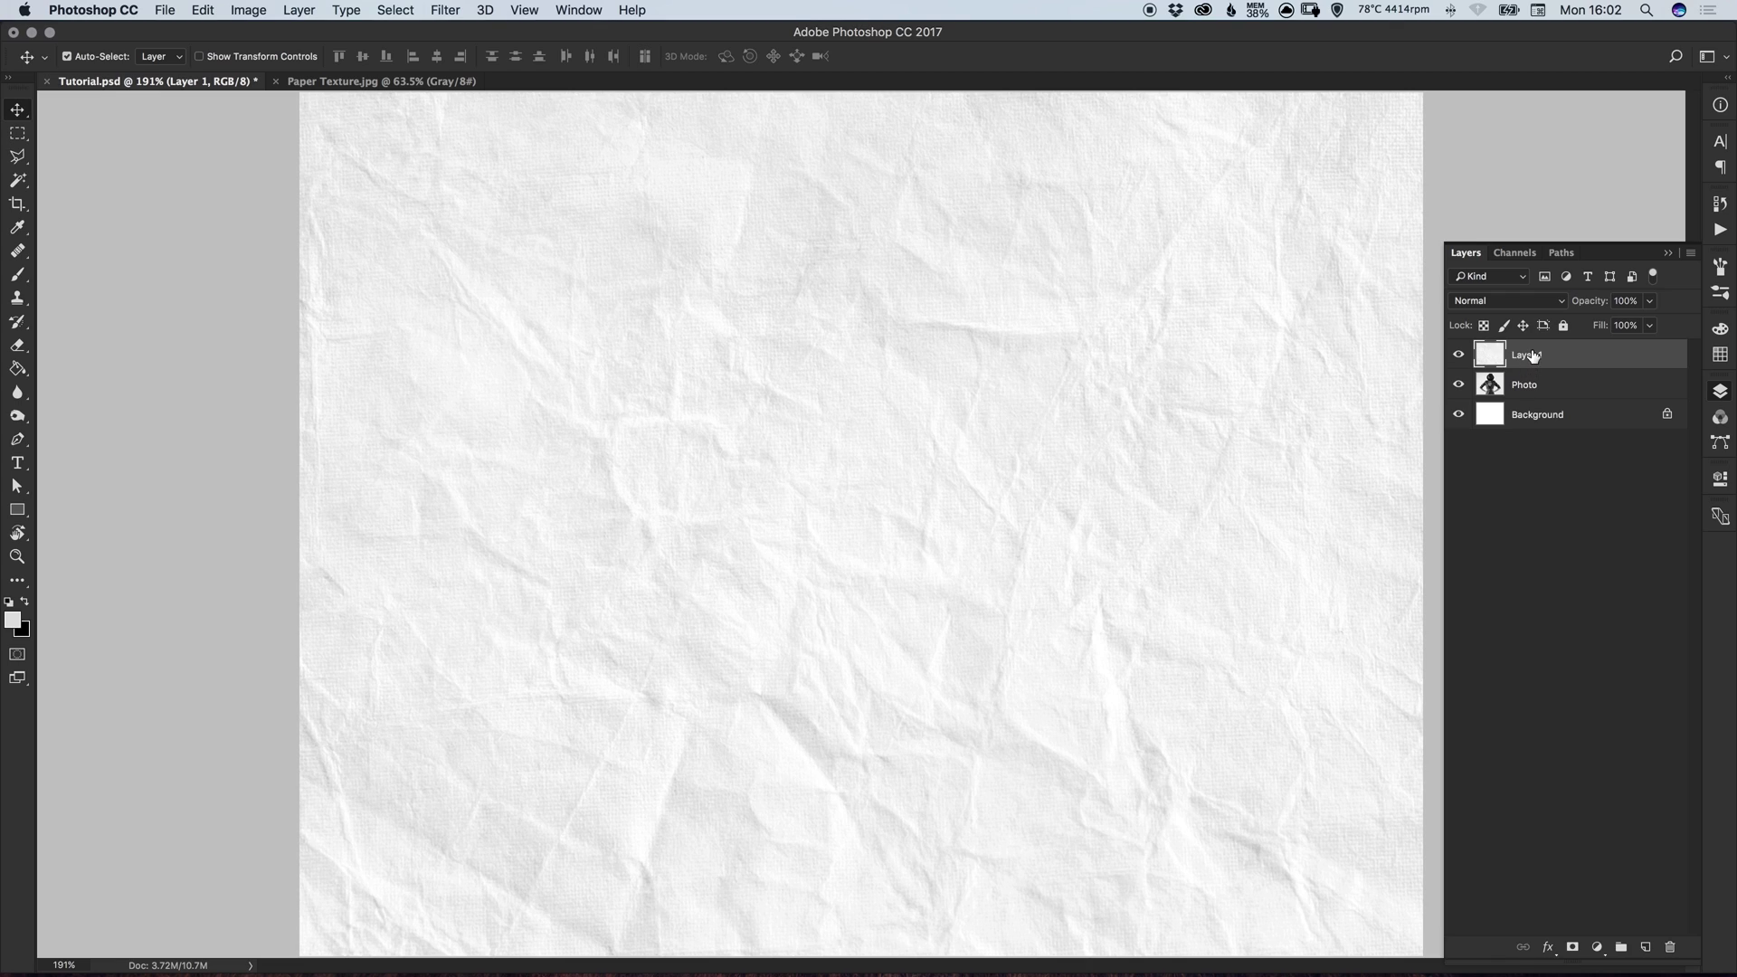
Rename Layer 1 to 'Paper' and toggle its visibility off and back on to compare
double_click(1528, 354)
type("Paper")
key("Return")
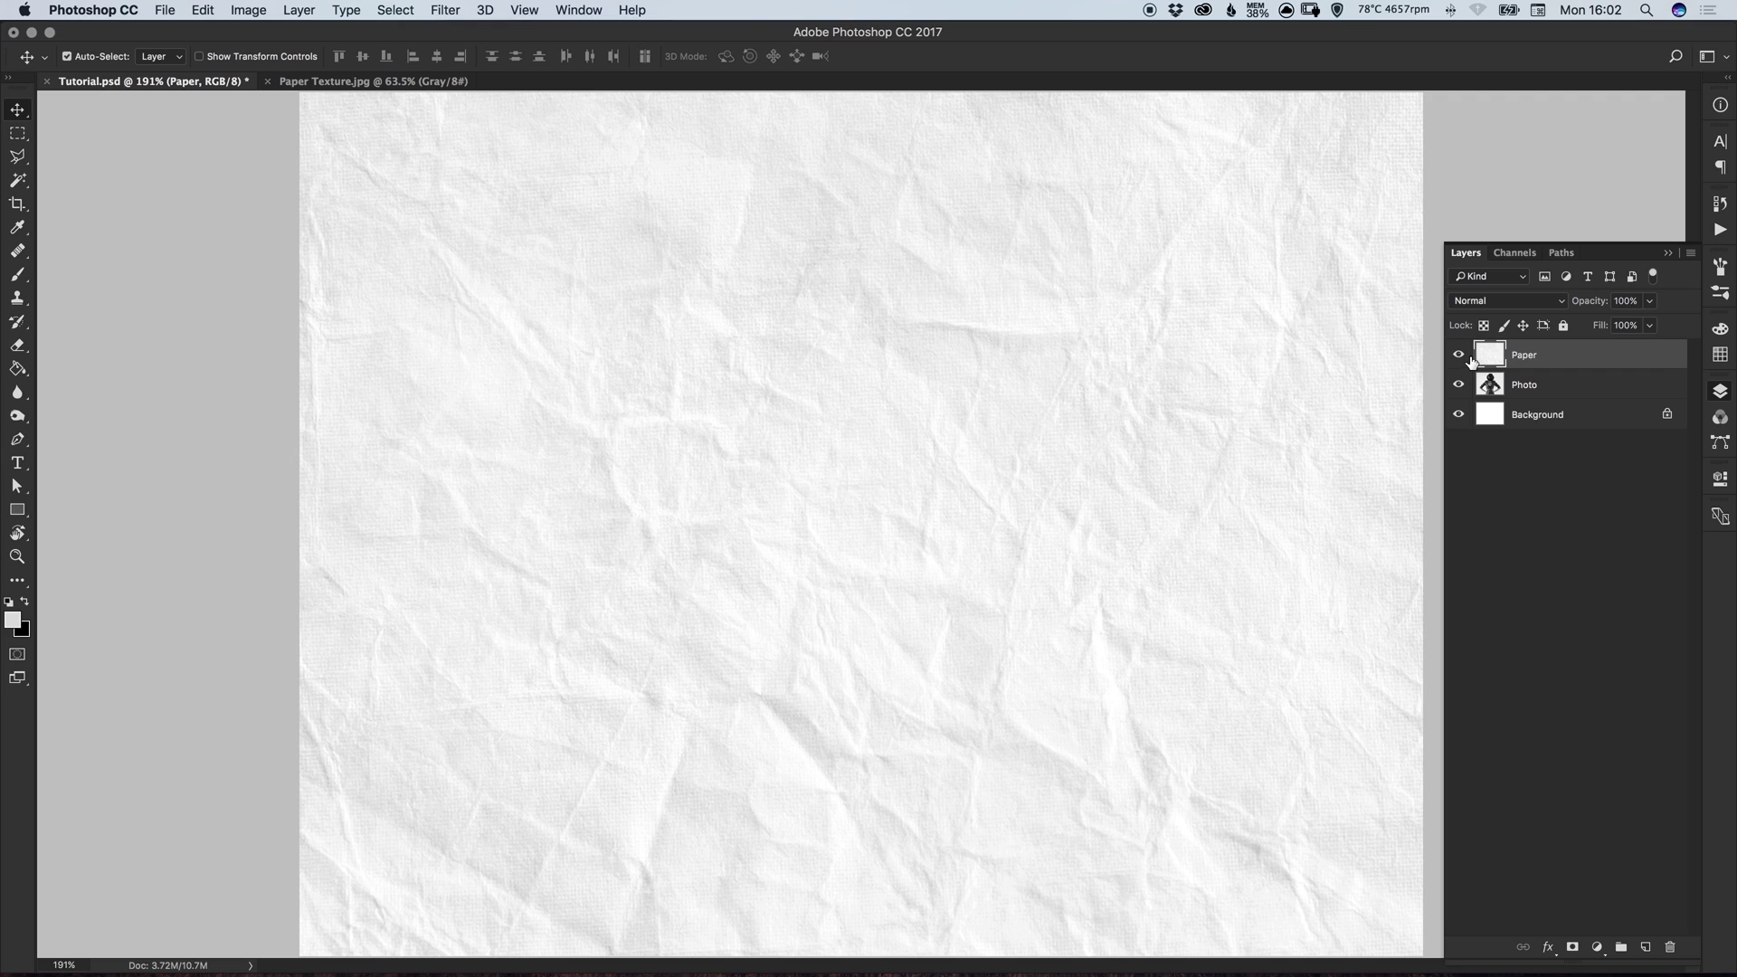
left_click(1459, 355)
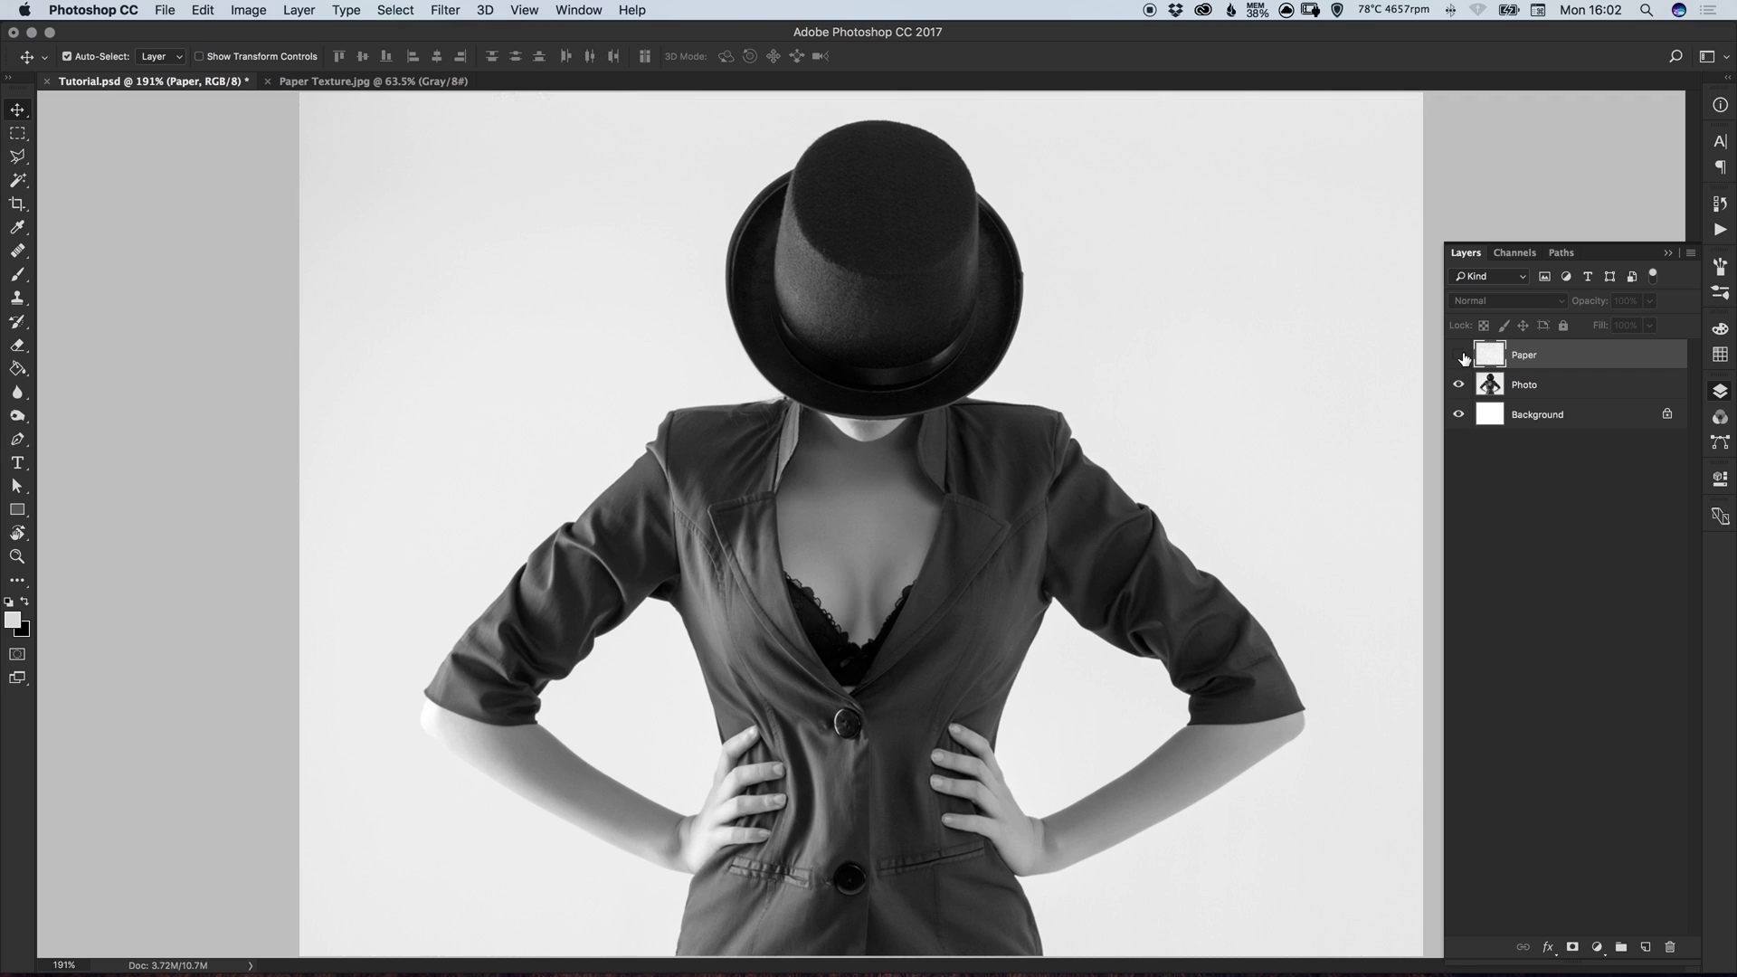
left_click(1459, 355)
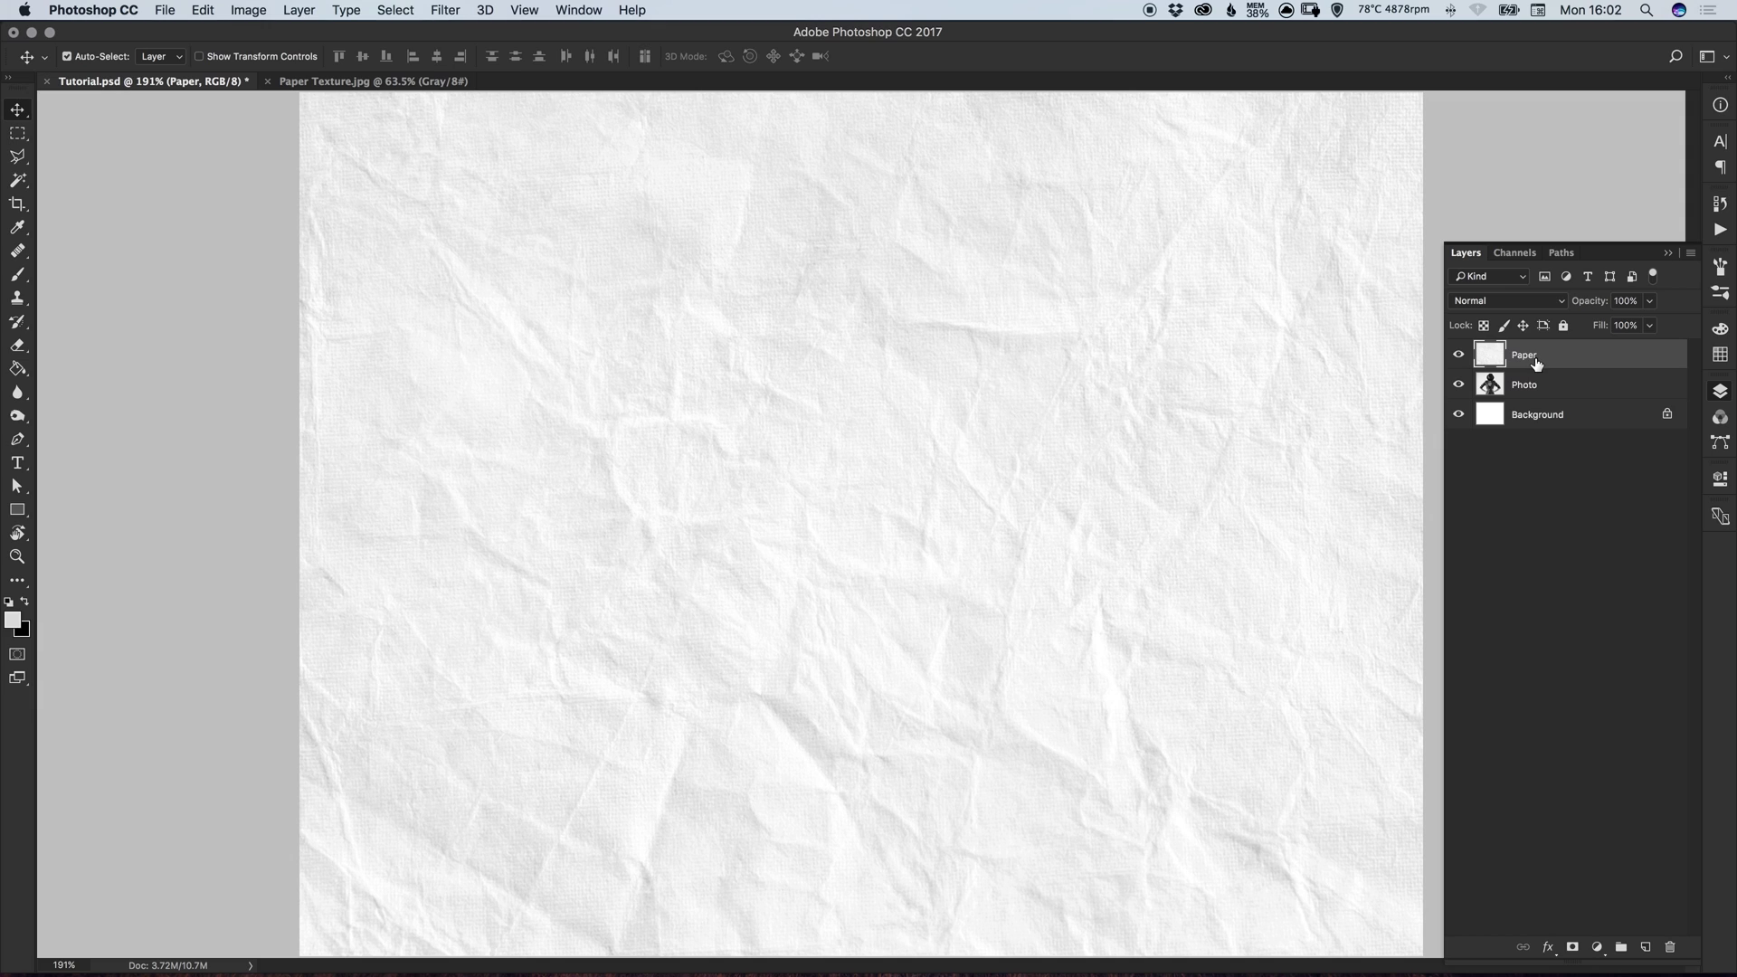
Set the Paper layer's blend mode to Multiply and its opacity to 90%
left_click(1497, 301)
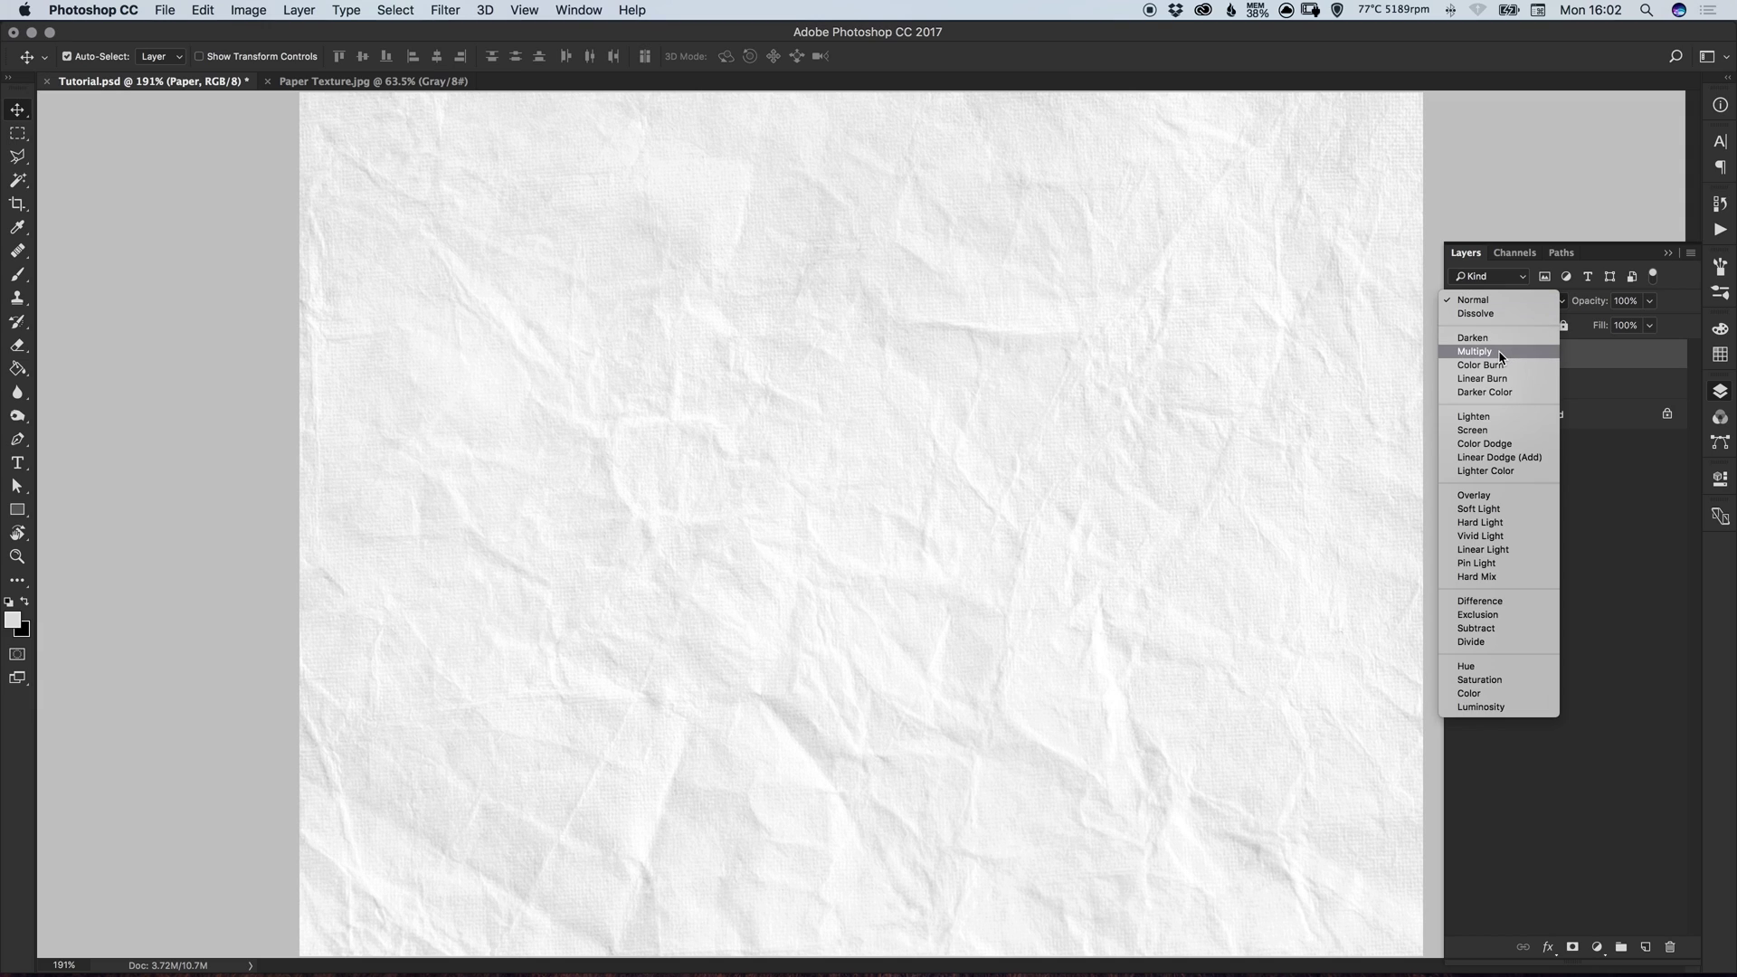
left_click(1492, 343)
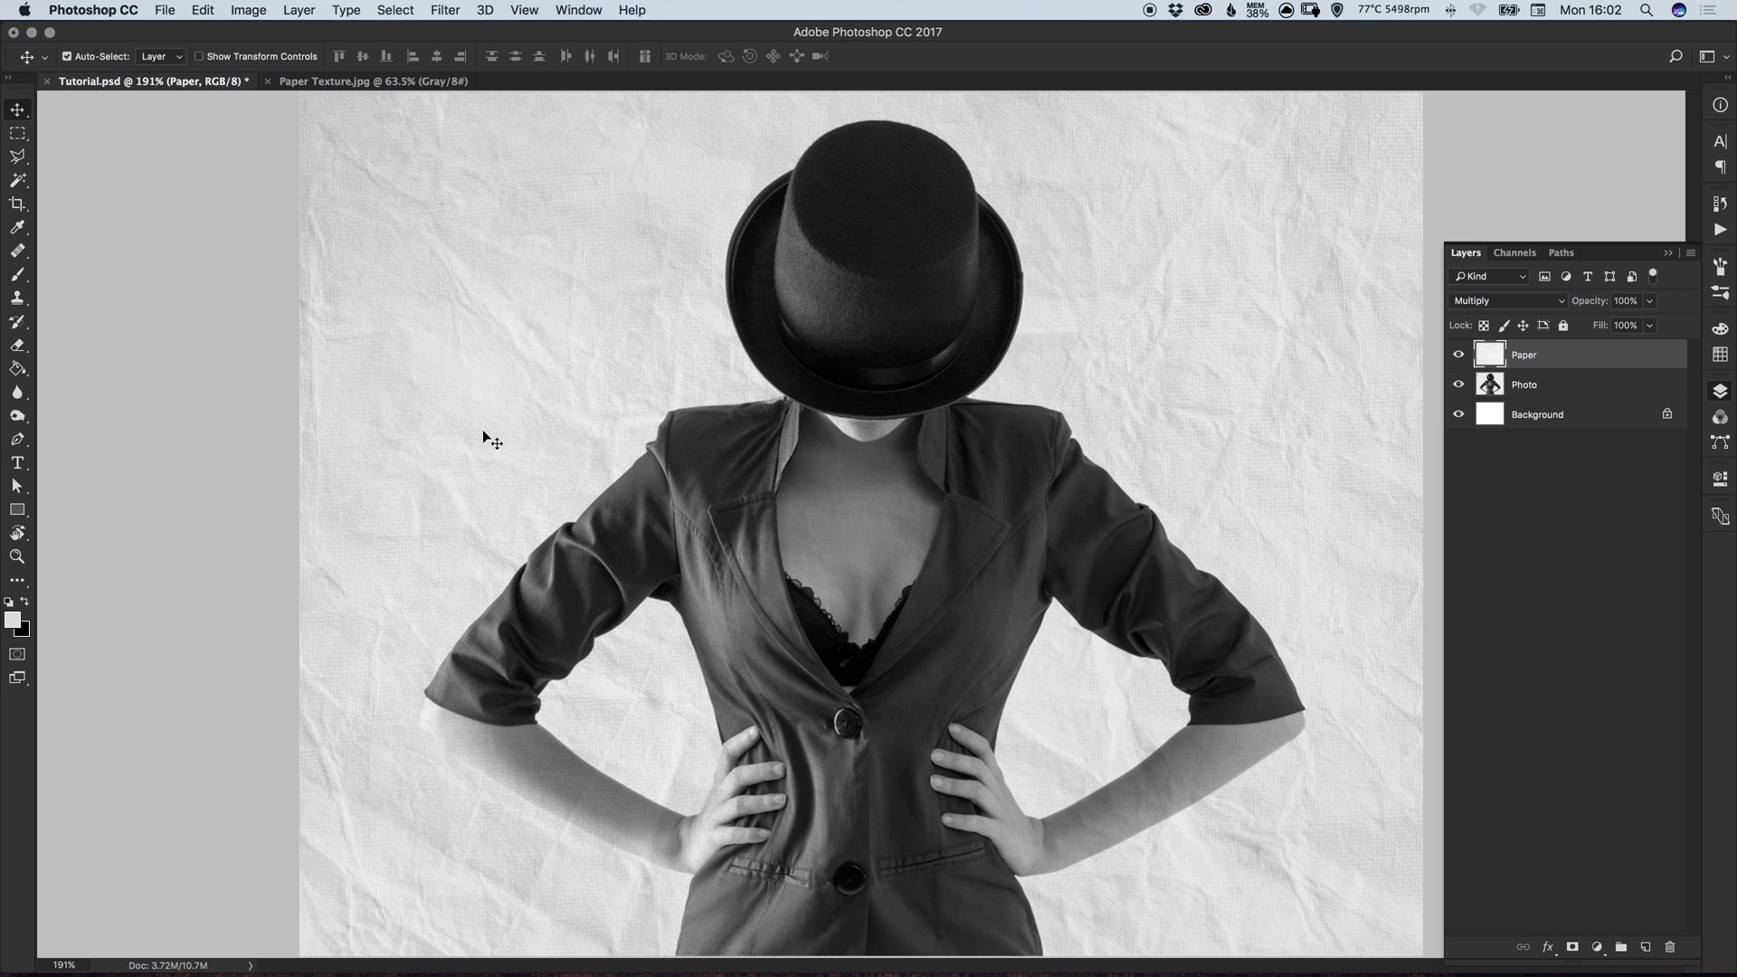
left_click(1652, 307)
mouse_move(1619, 324)
left_mouse_down()
mouse_move(1562, 324)
mouse_move(1642, 328)
left_mouse_up()
Lower the Photo layer's opacity to 85% after trying 80%, then reselect the Paper layer
left_click(1560, 386)
left_click(1560, 387)
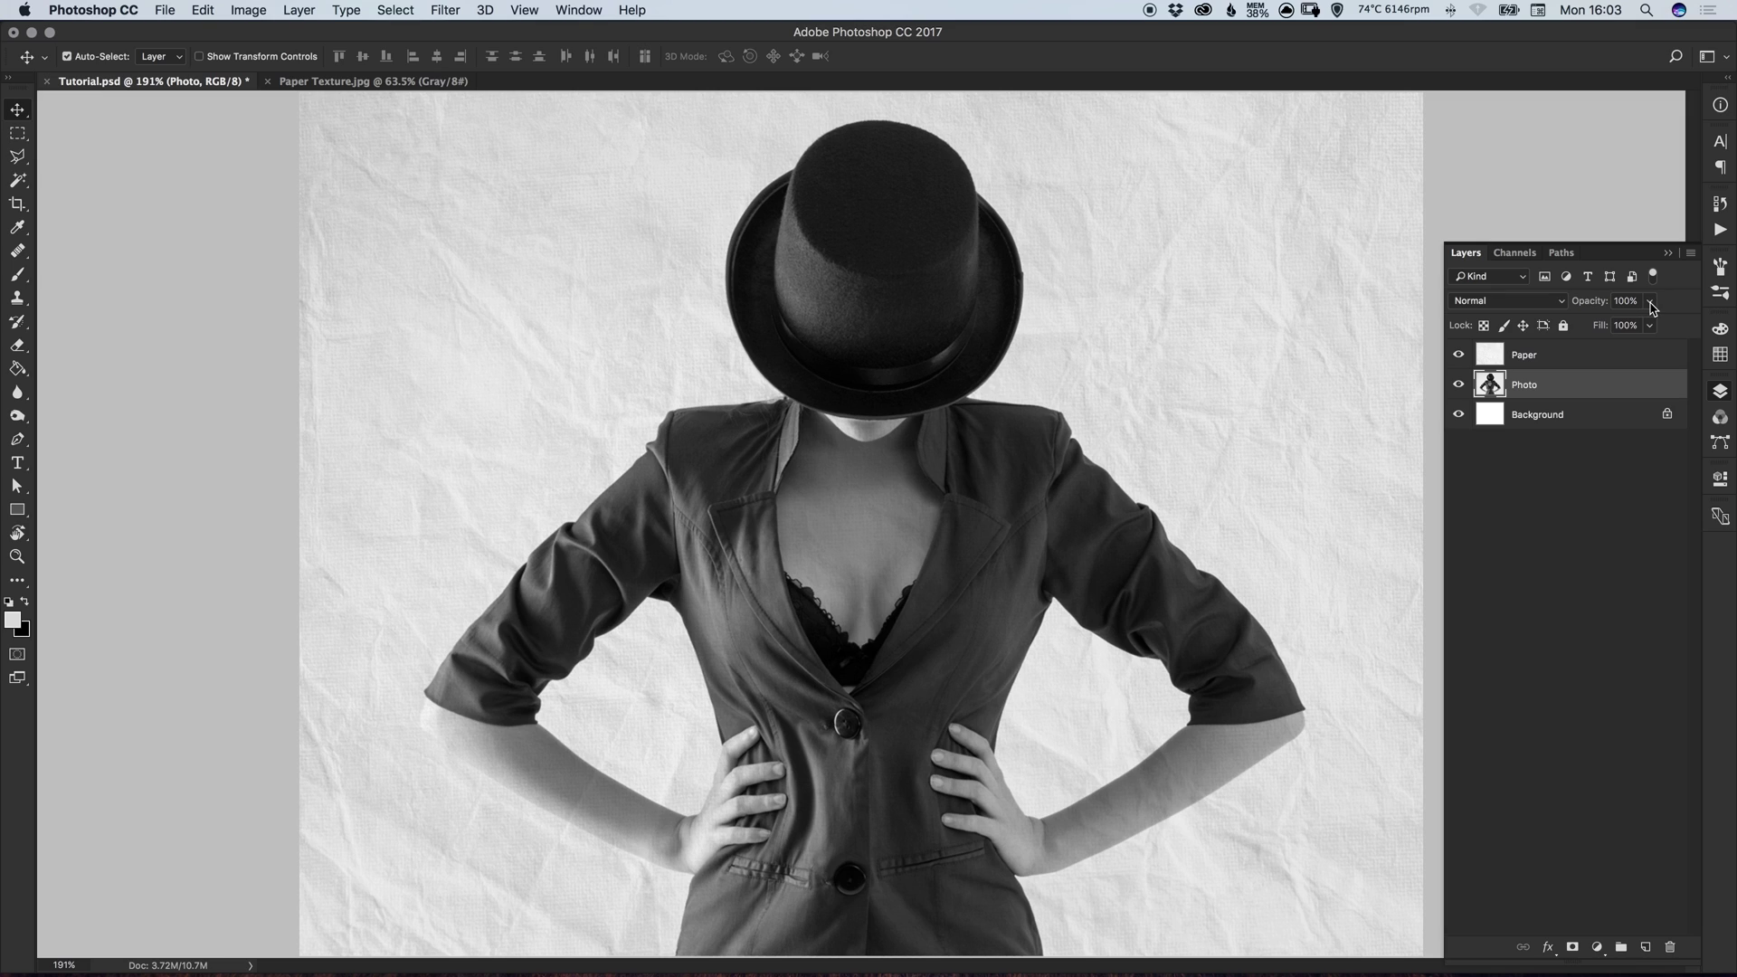
left_click(1649, 305)
left_click_drag(1650, 328, 1639, 327)
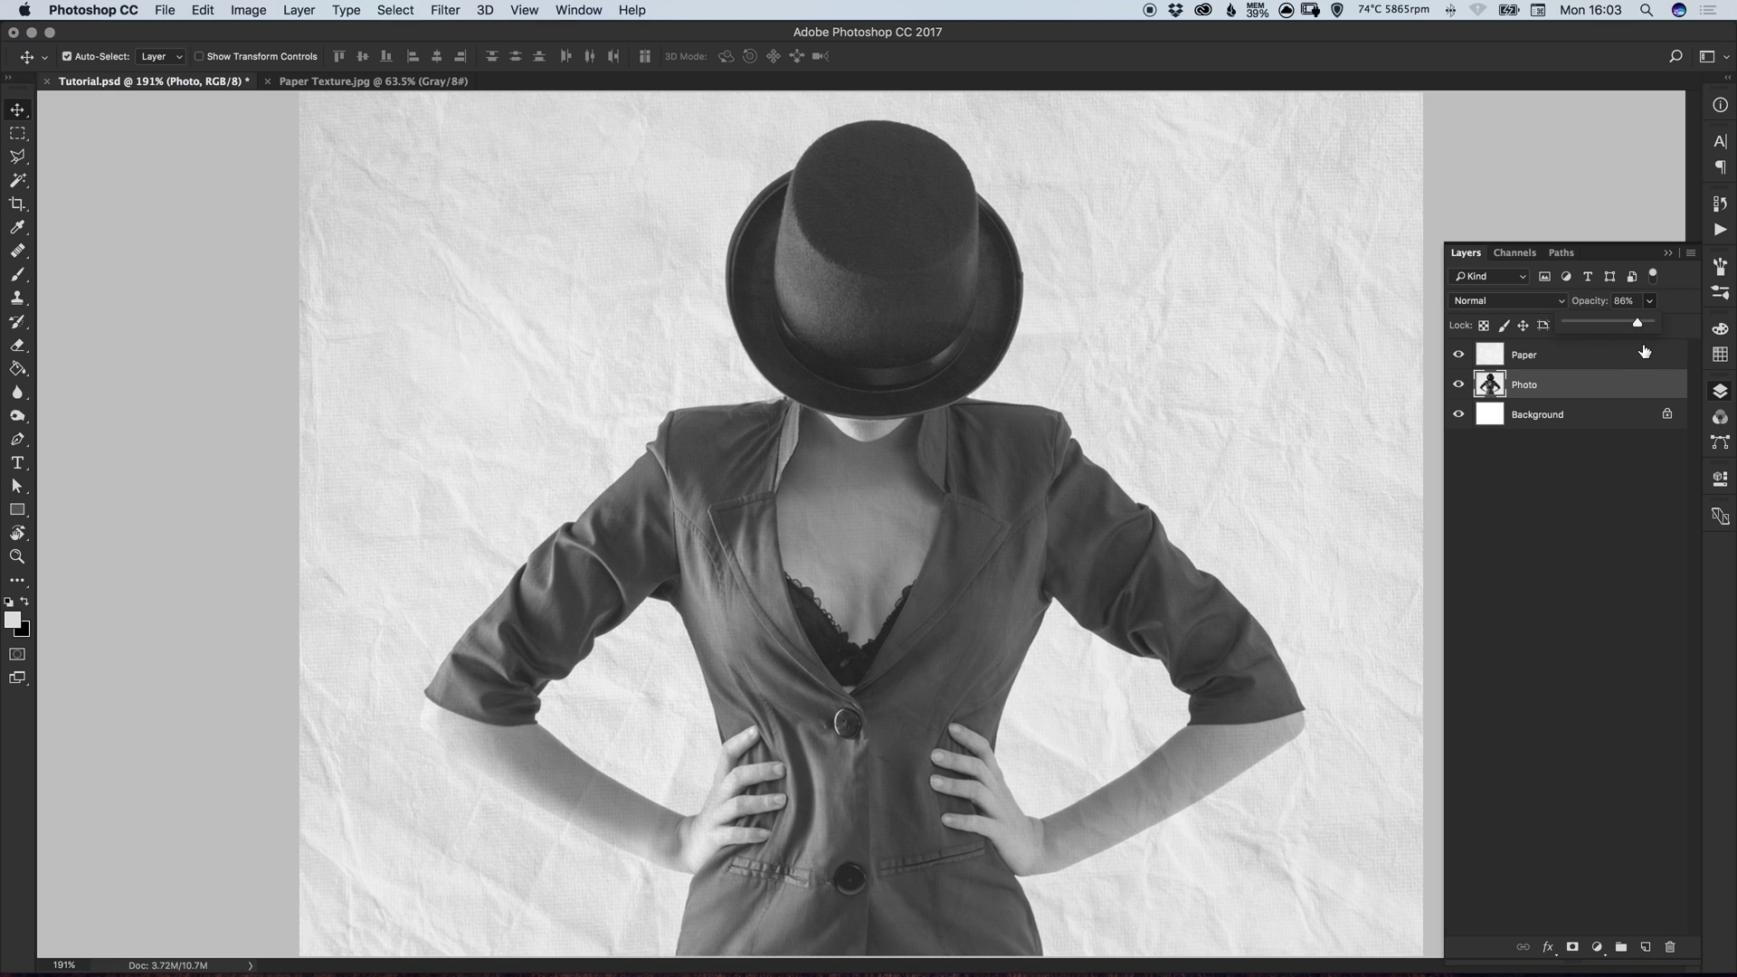
left_click(1626, 301)
type("80")
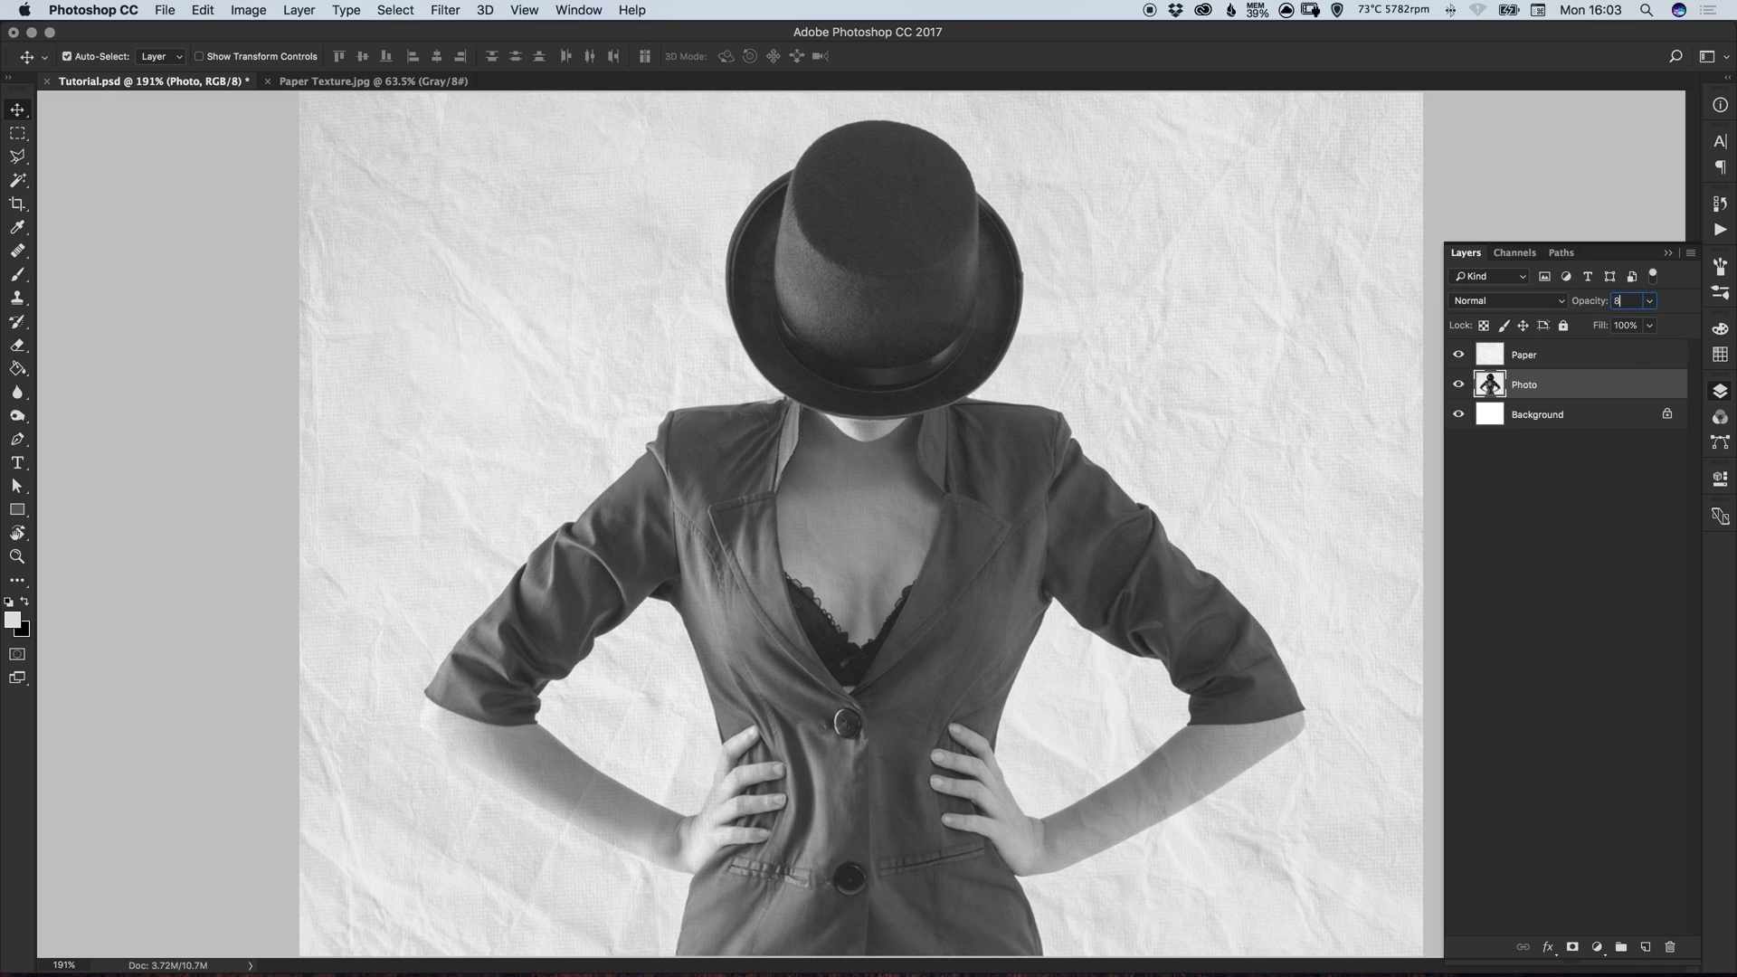
key("Return")
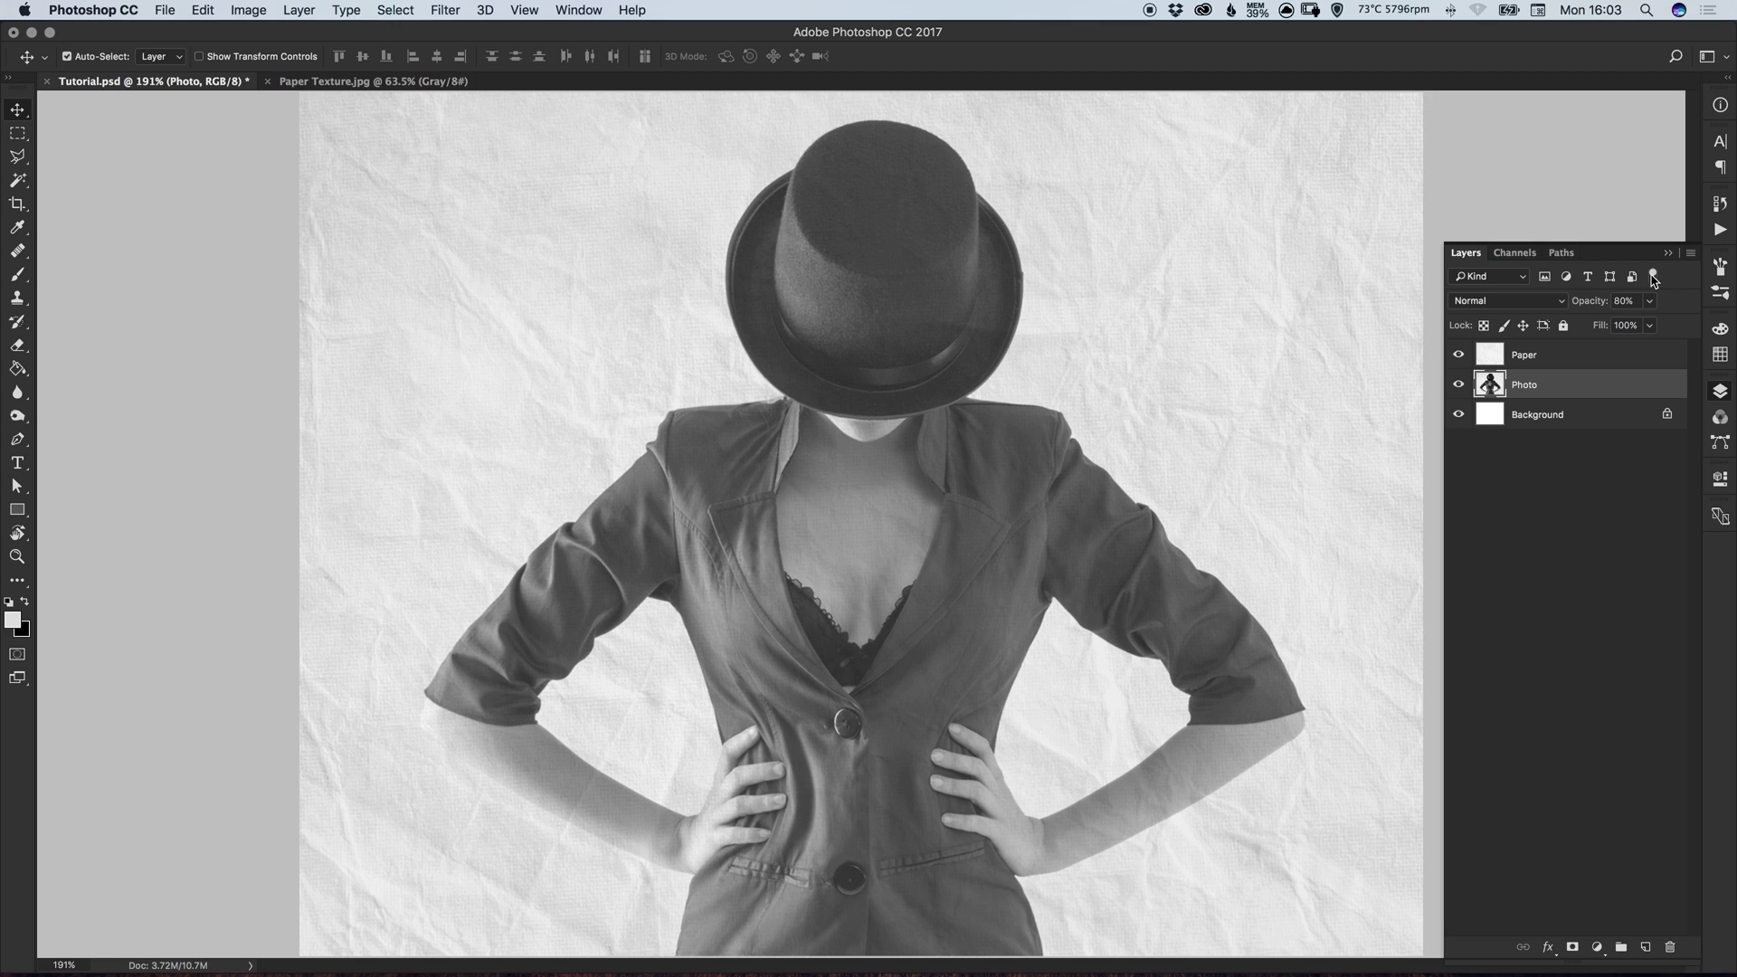
key("Return")
type("85")
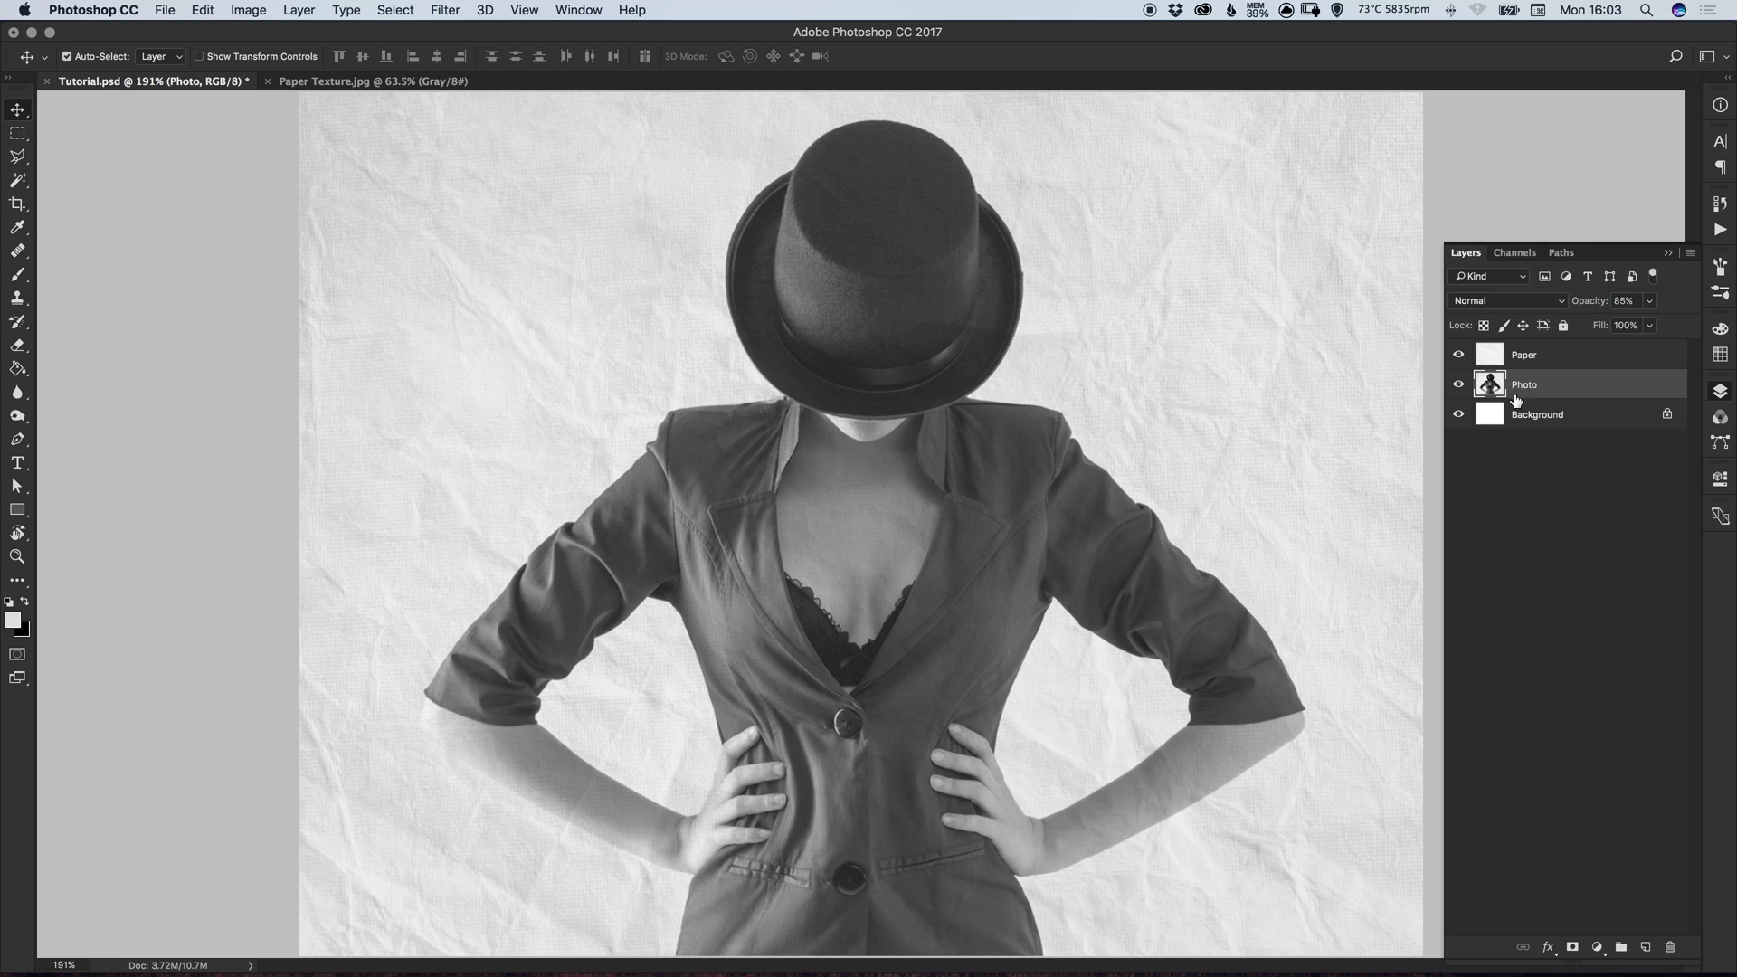
left_click(1518, 348)
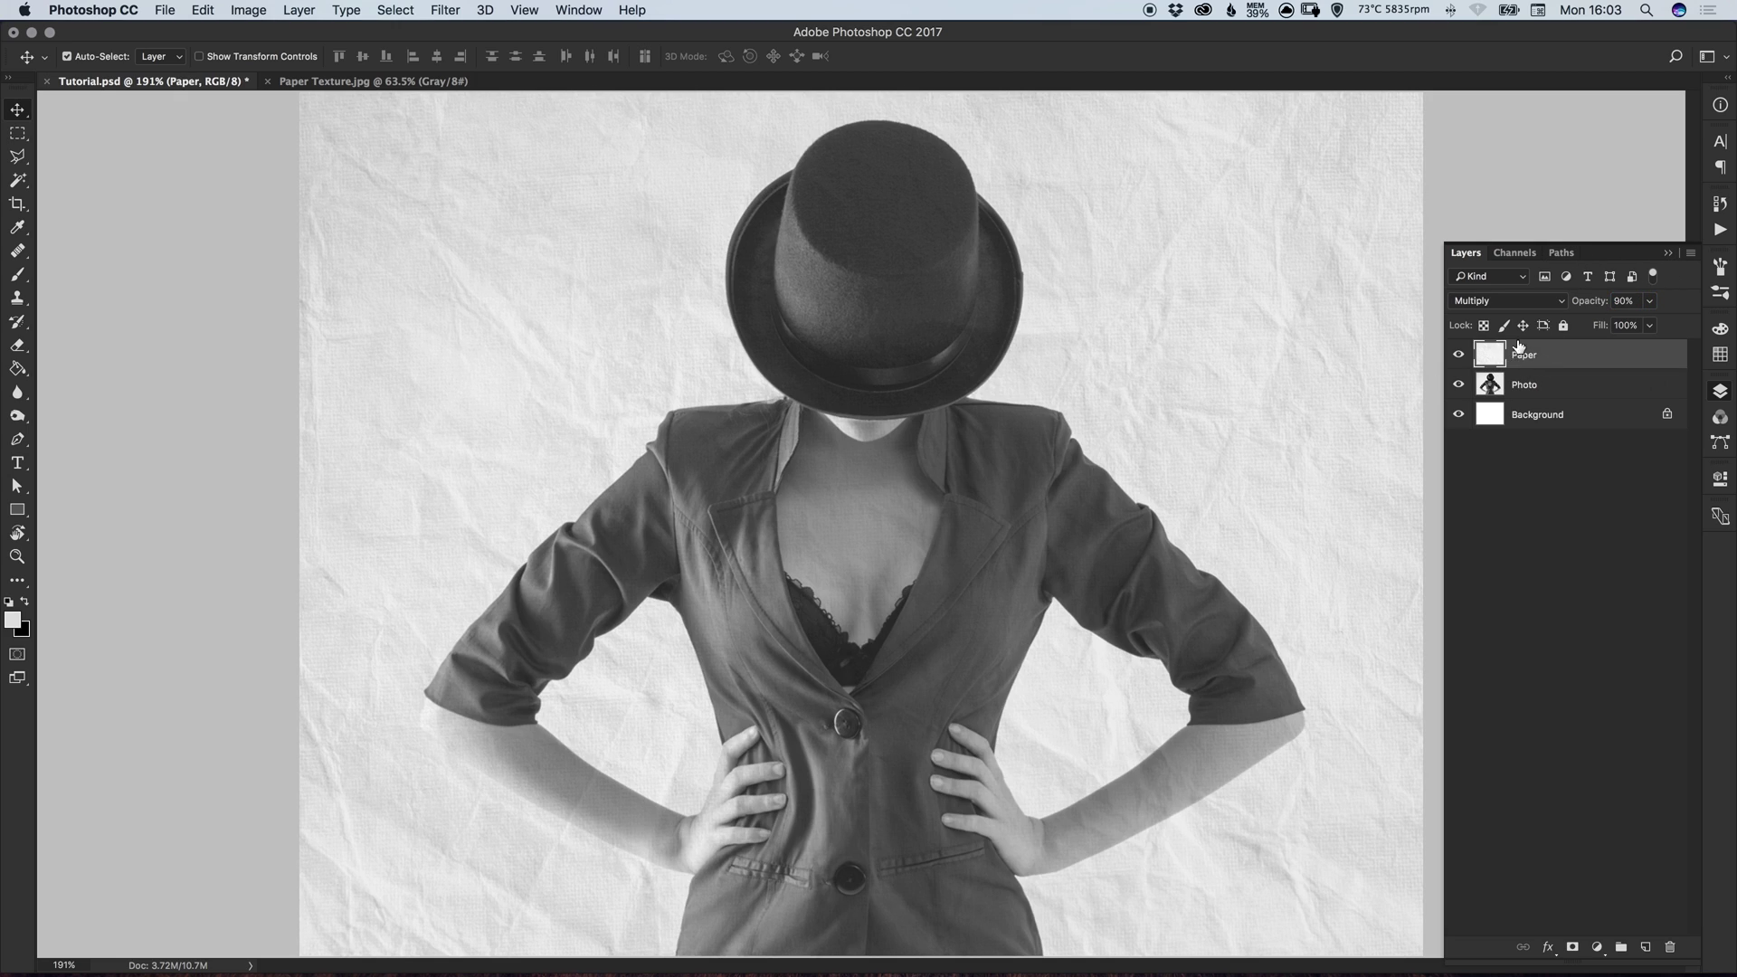
Add a Levels adjustment layer and move its midtone slider to 0.70
left_click(1597, 947)
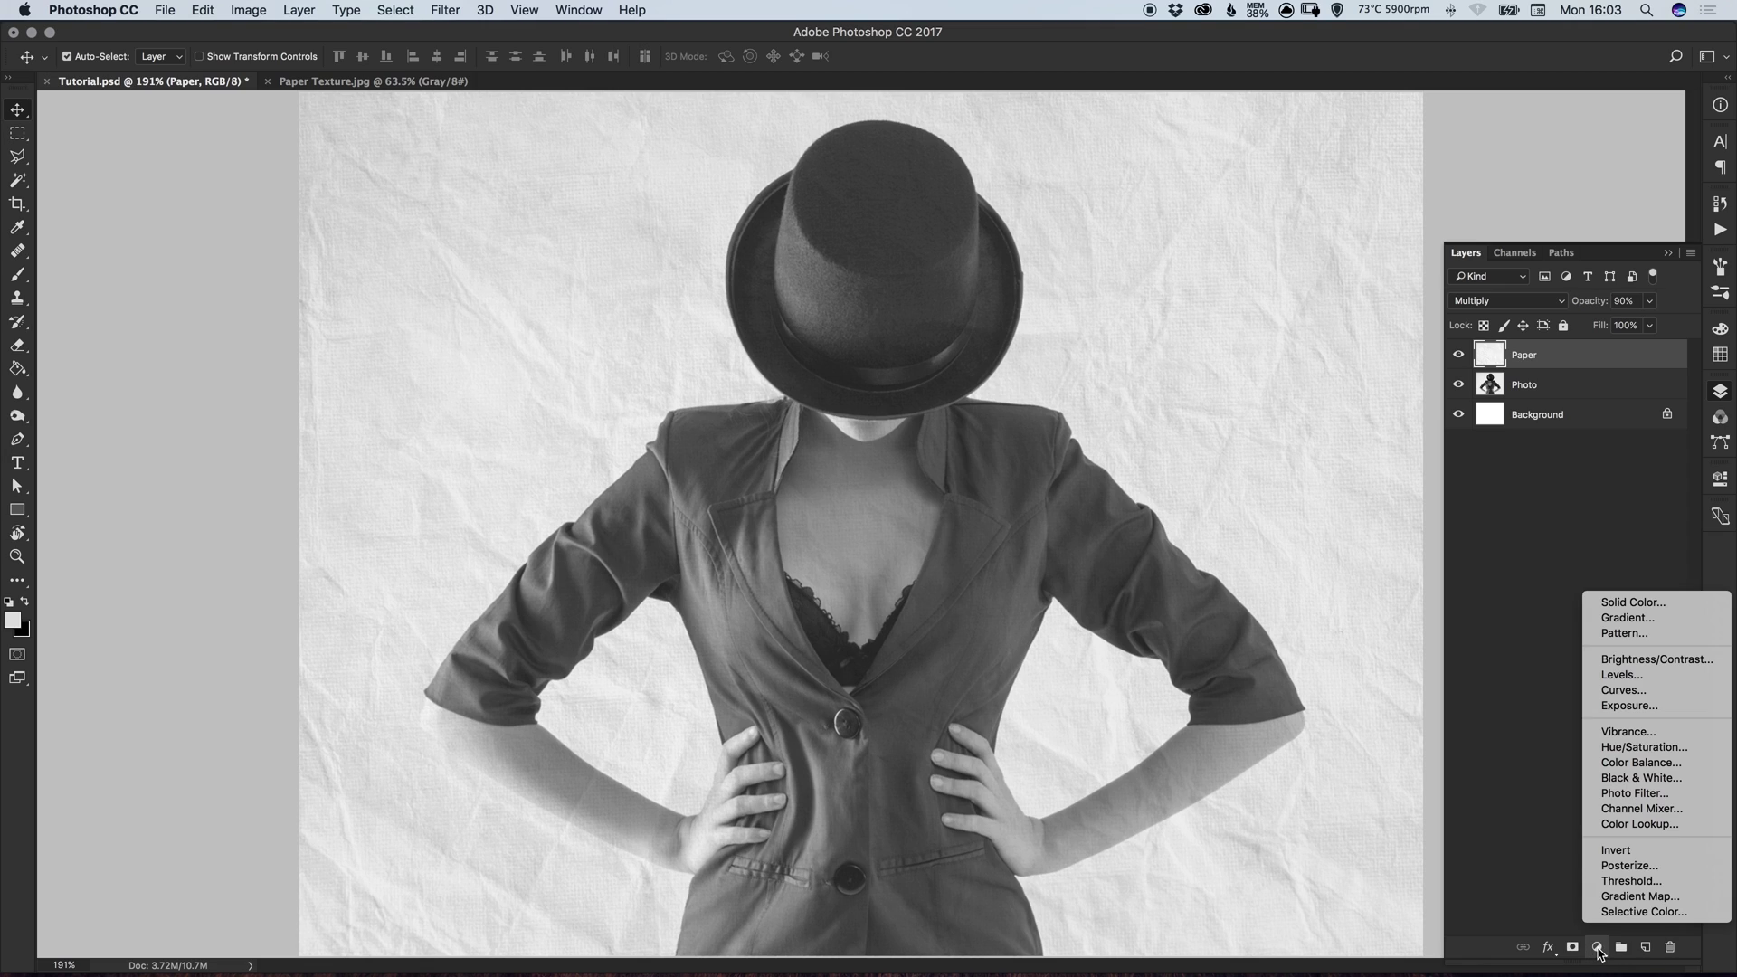
left_click(1643, 673)
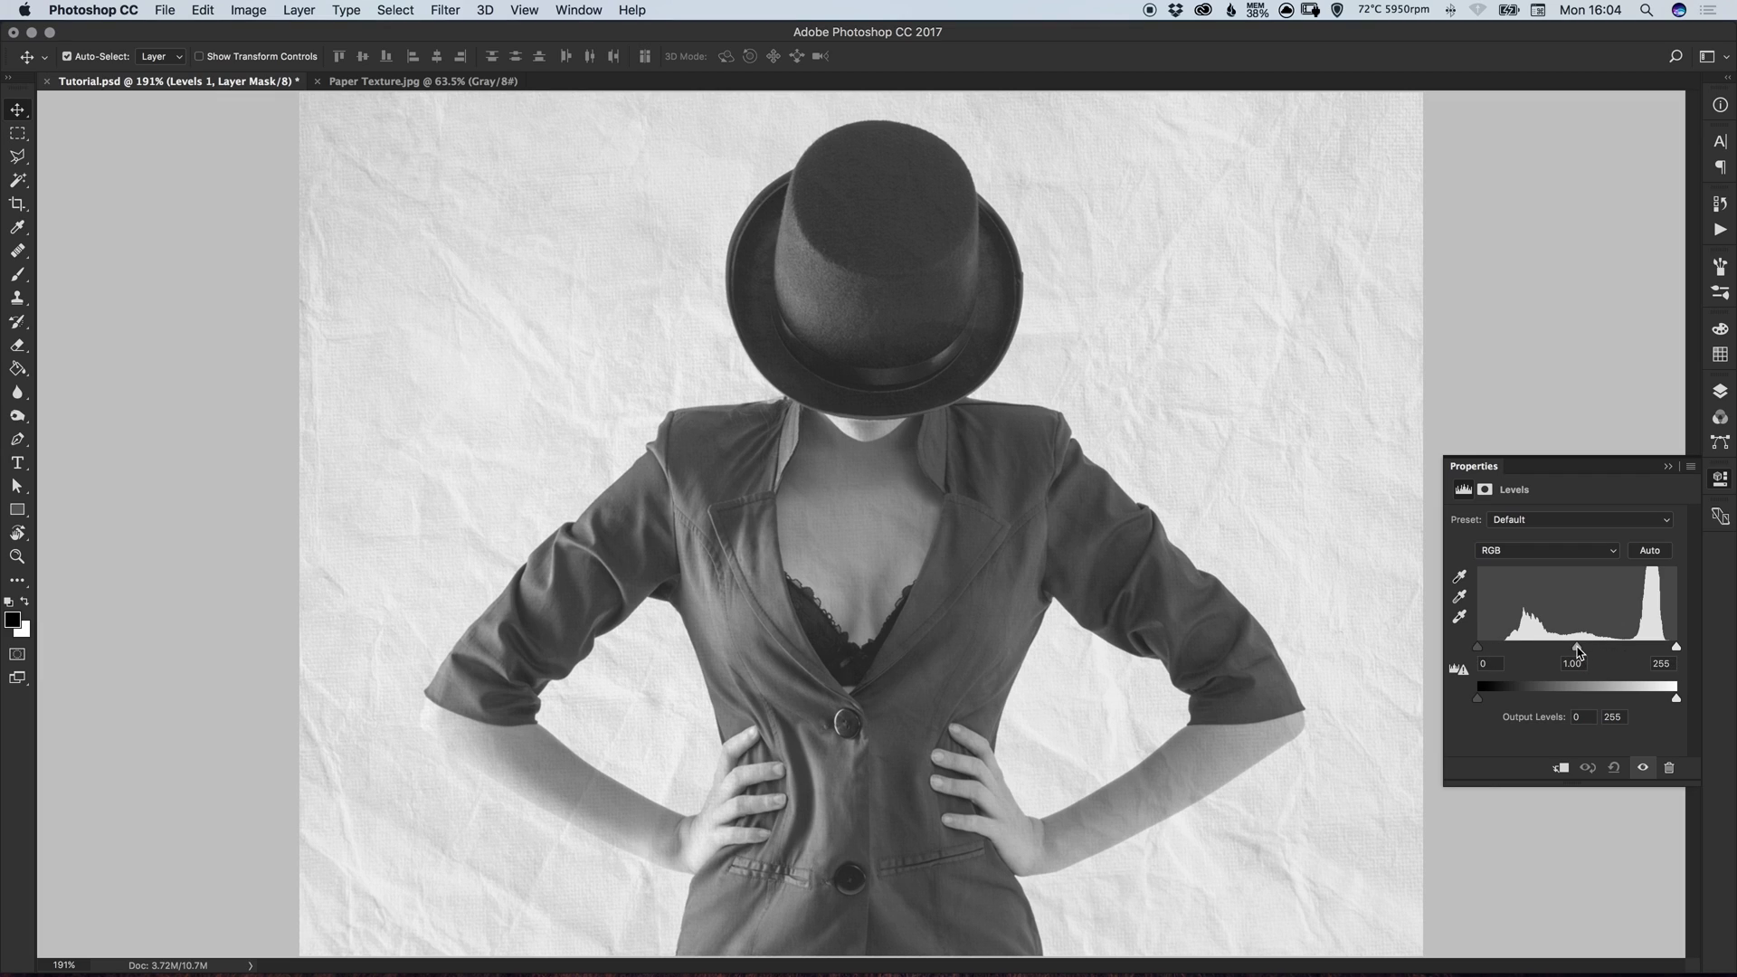
left_click_drag(1579, 649, 1599, 650)
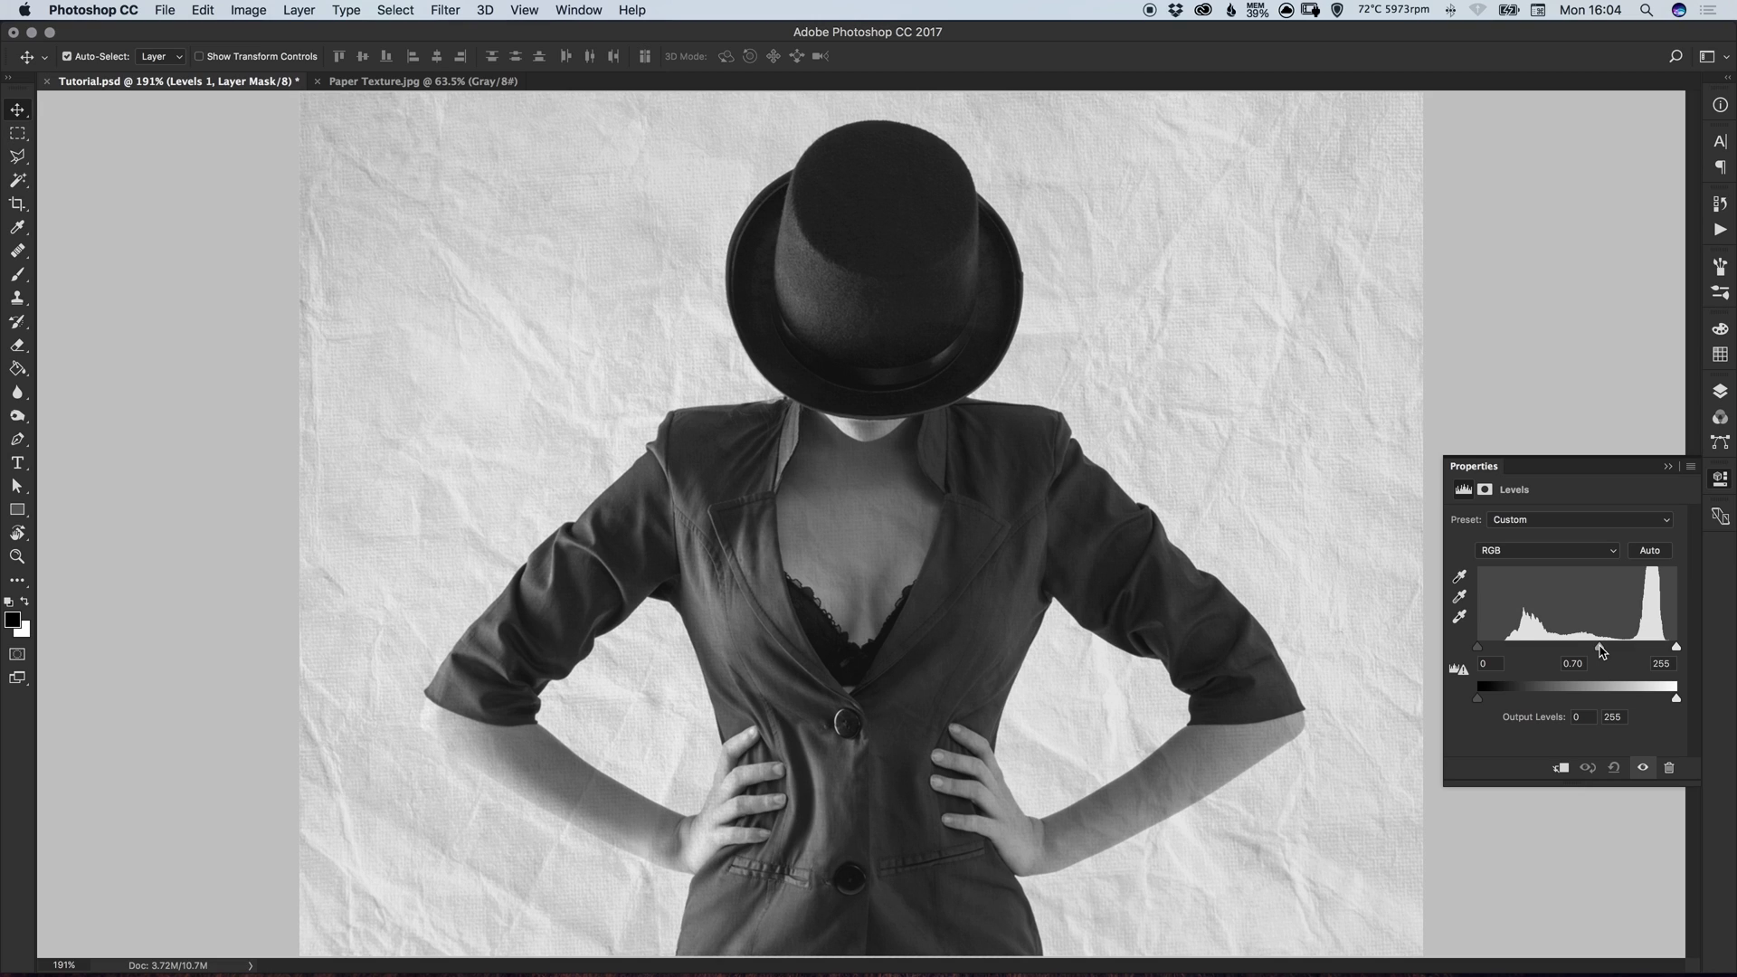
Reopen the Layers panel and undo then redo the Levels change to compare
left_click(1721, 393)
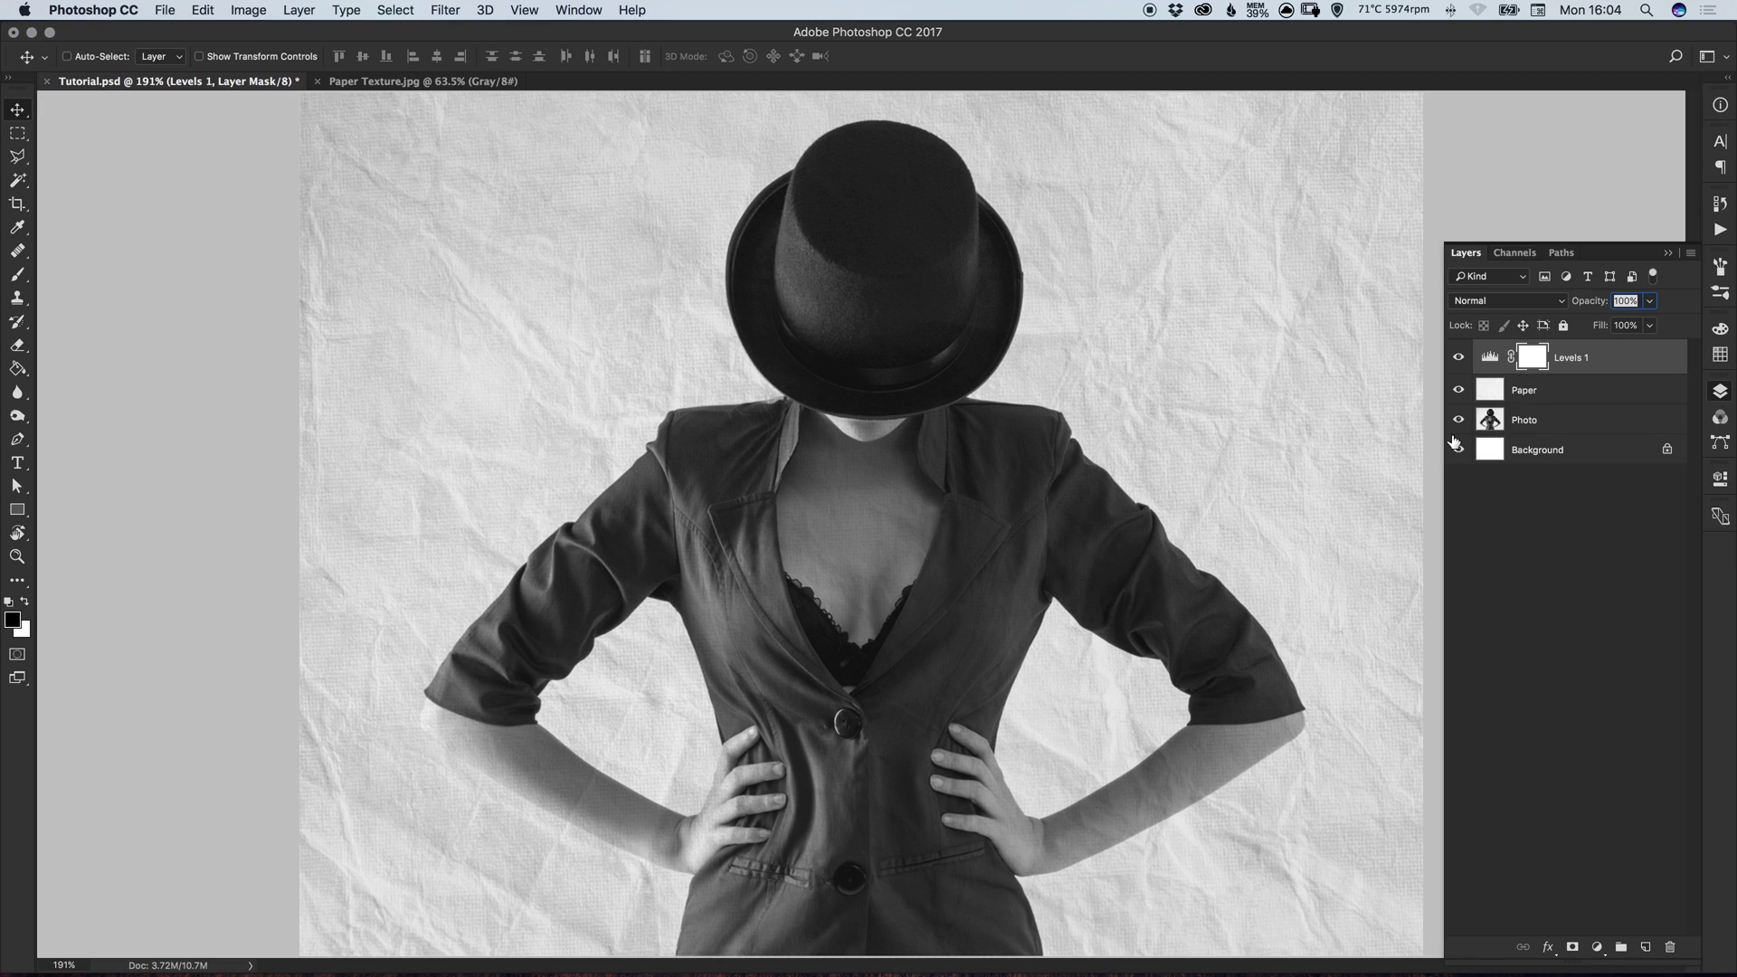
key("super+z")
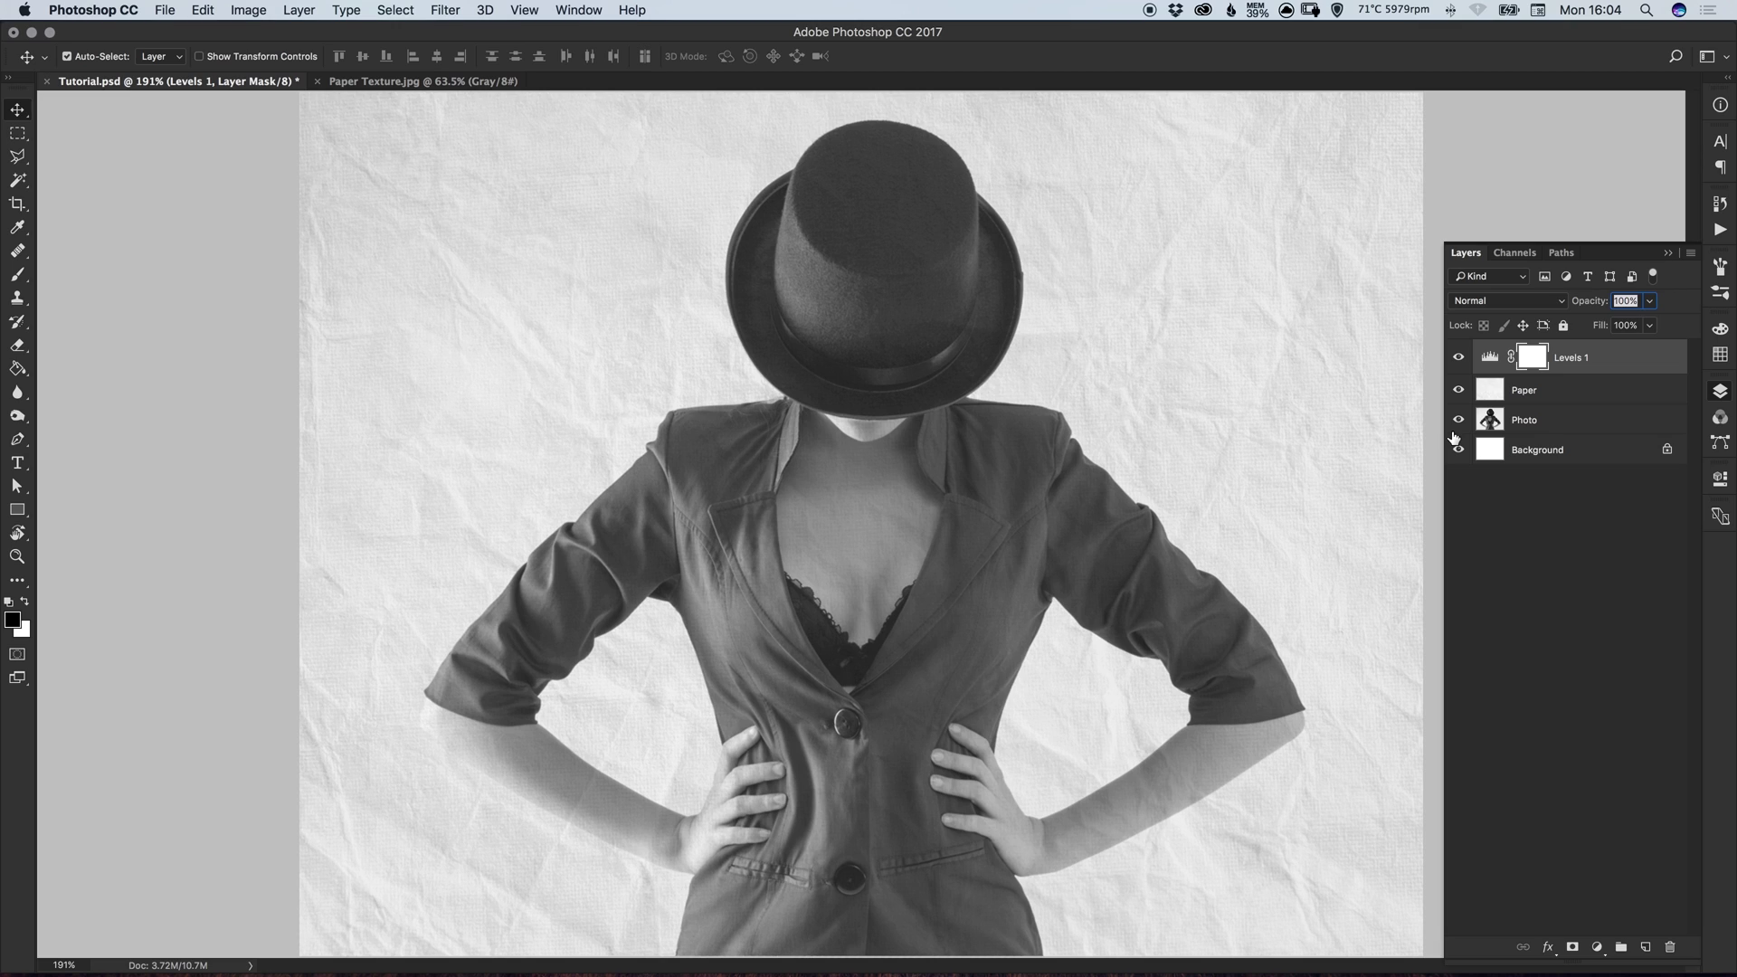
key("super+z")
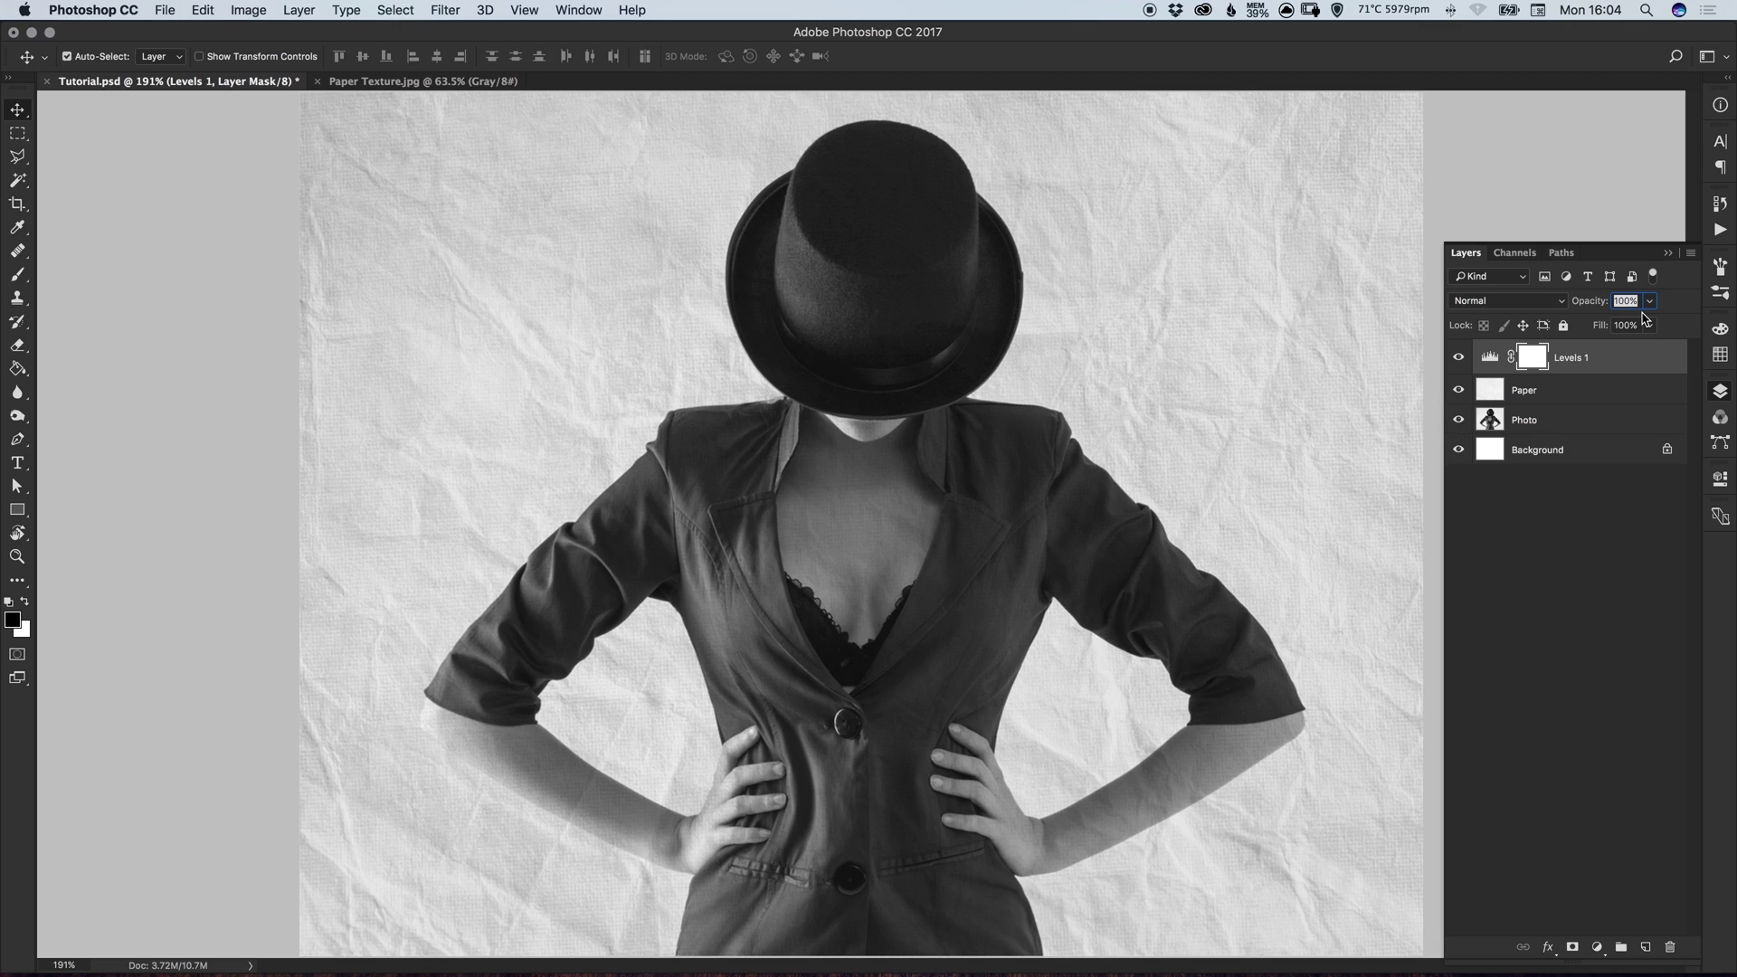
Clip Levels 1 to the Paper layer, toggle its visibility to compare, and collapse the Layers panel
right_click(1583, 362)
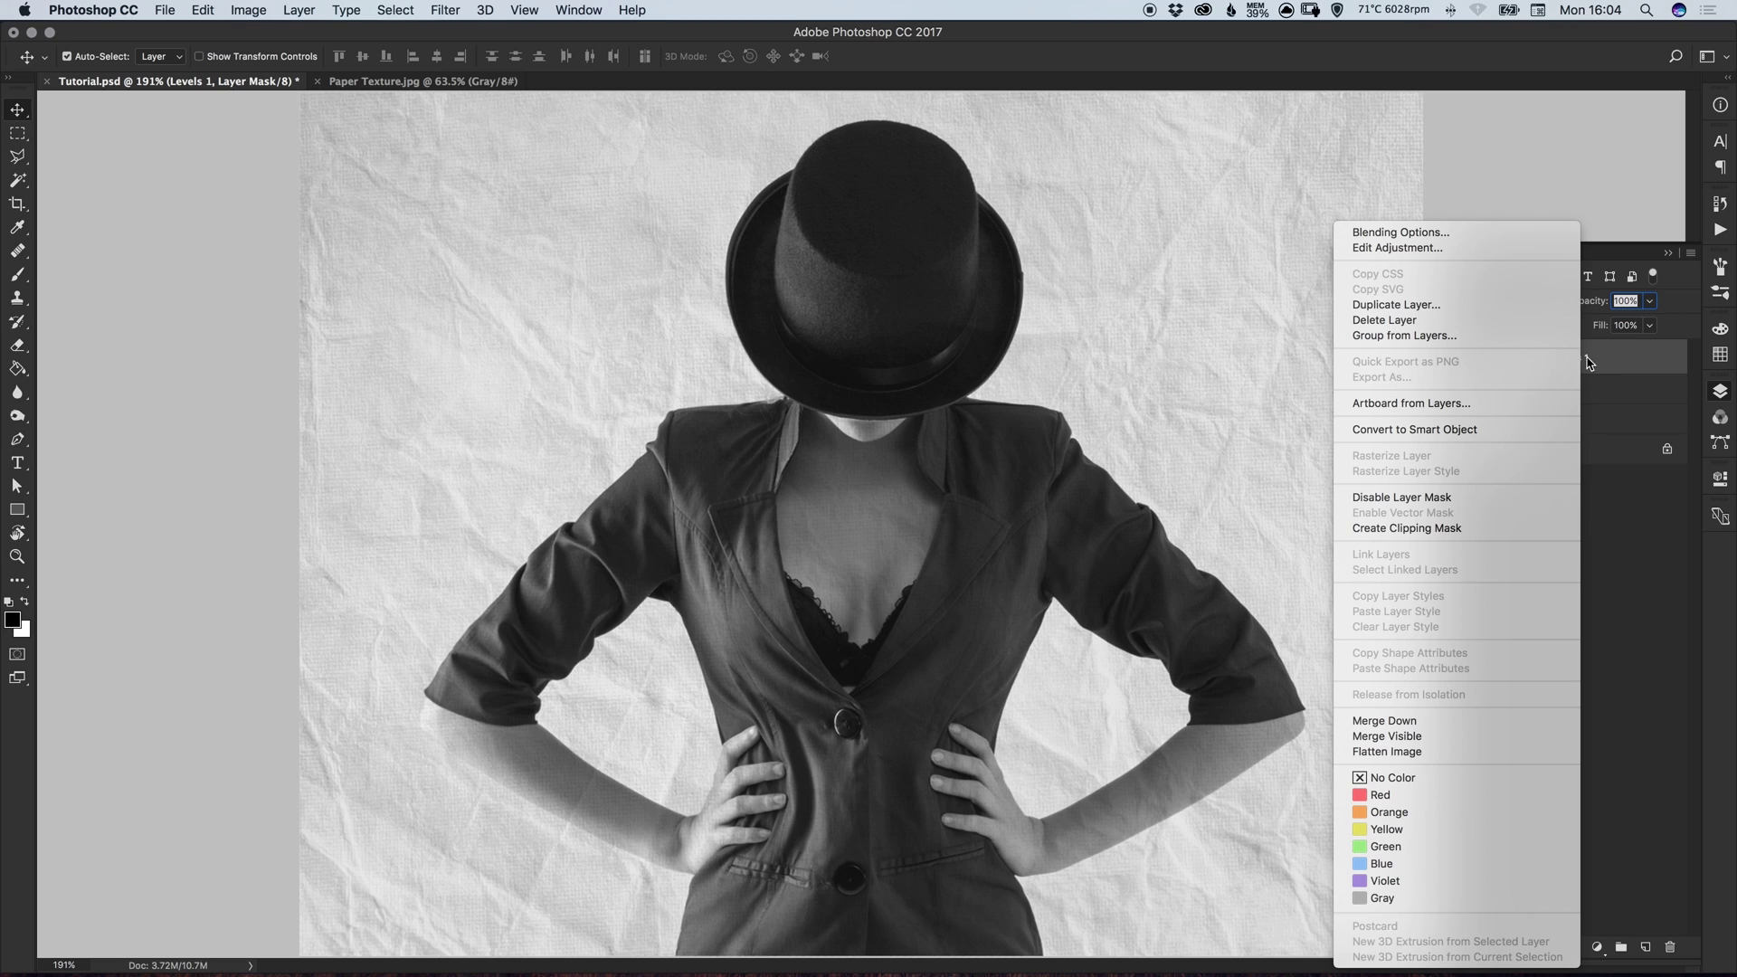
left_click(1420, 530)
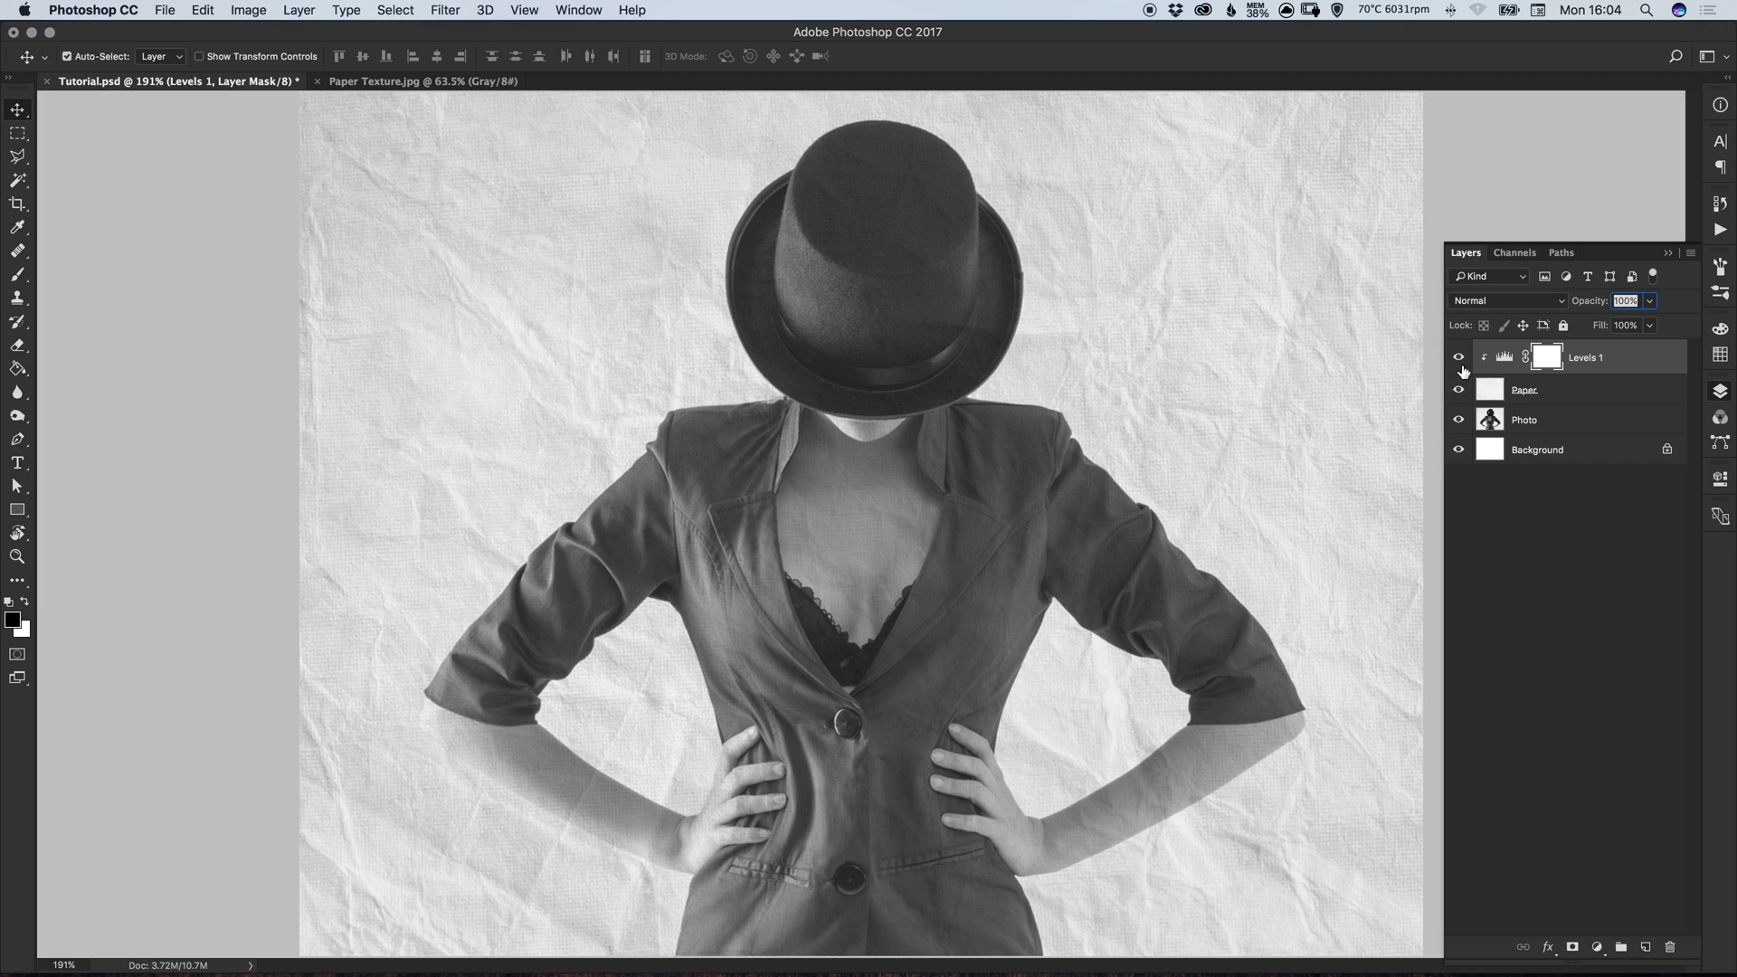
left_click(1458, 360)
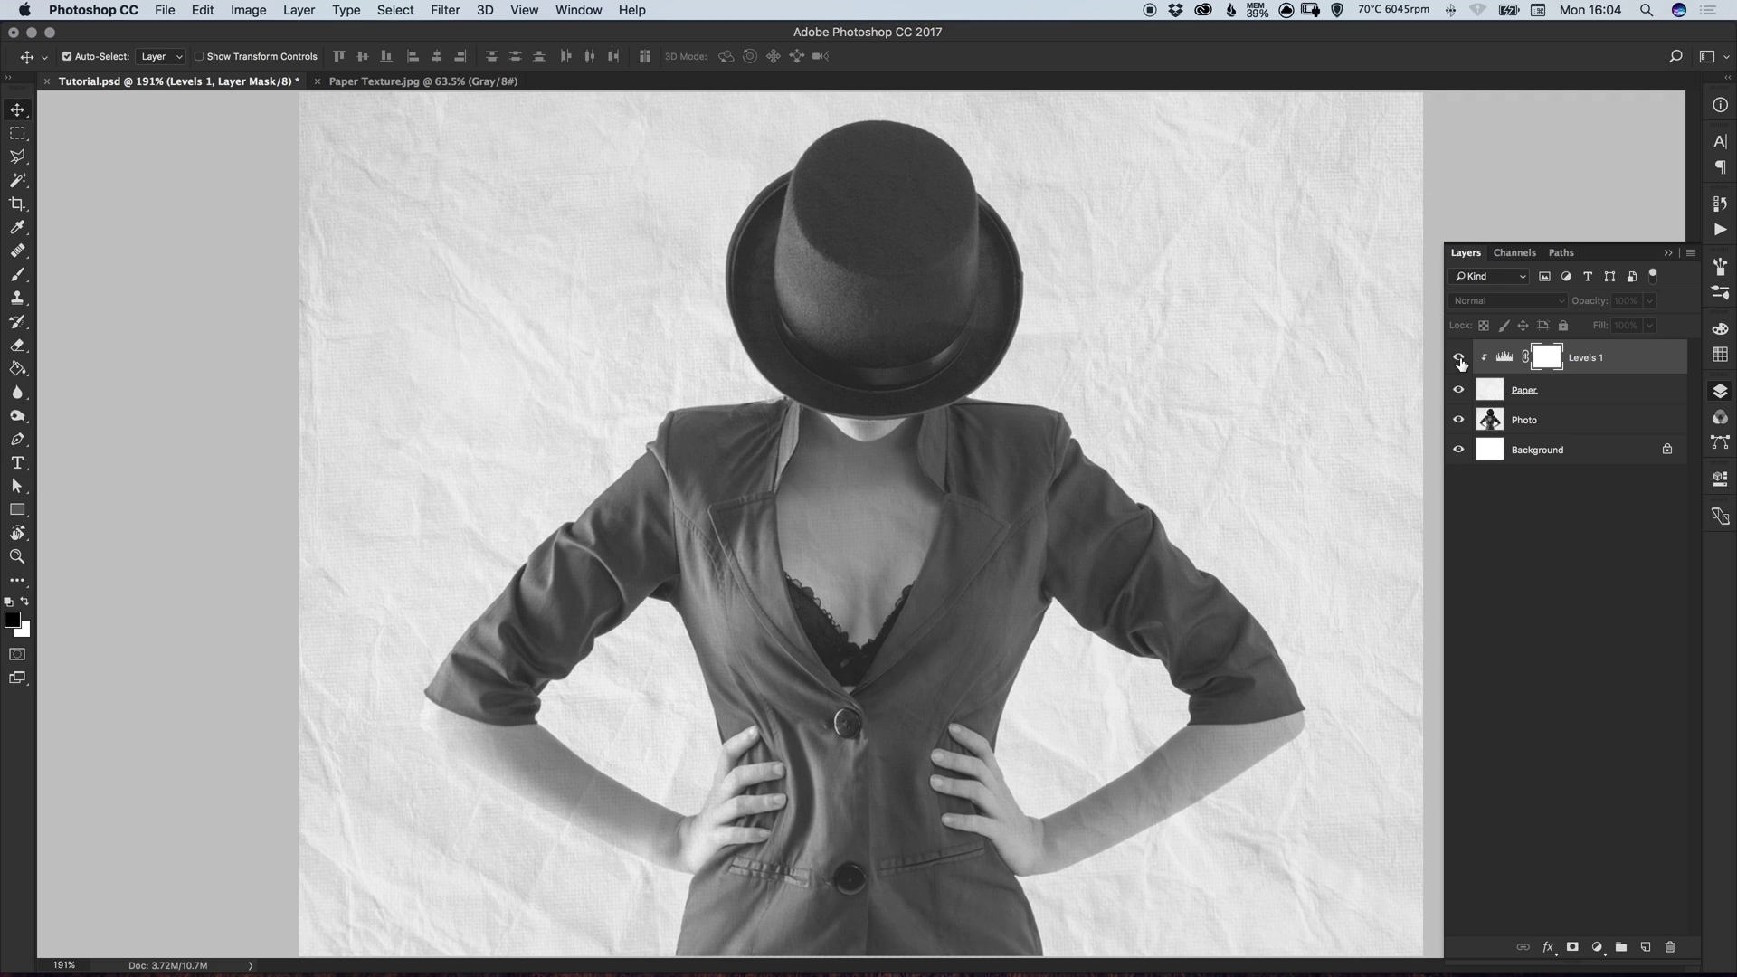
left_click(1459, 361)
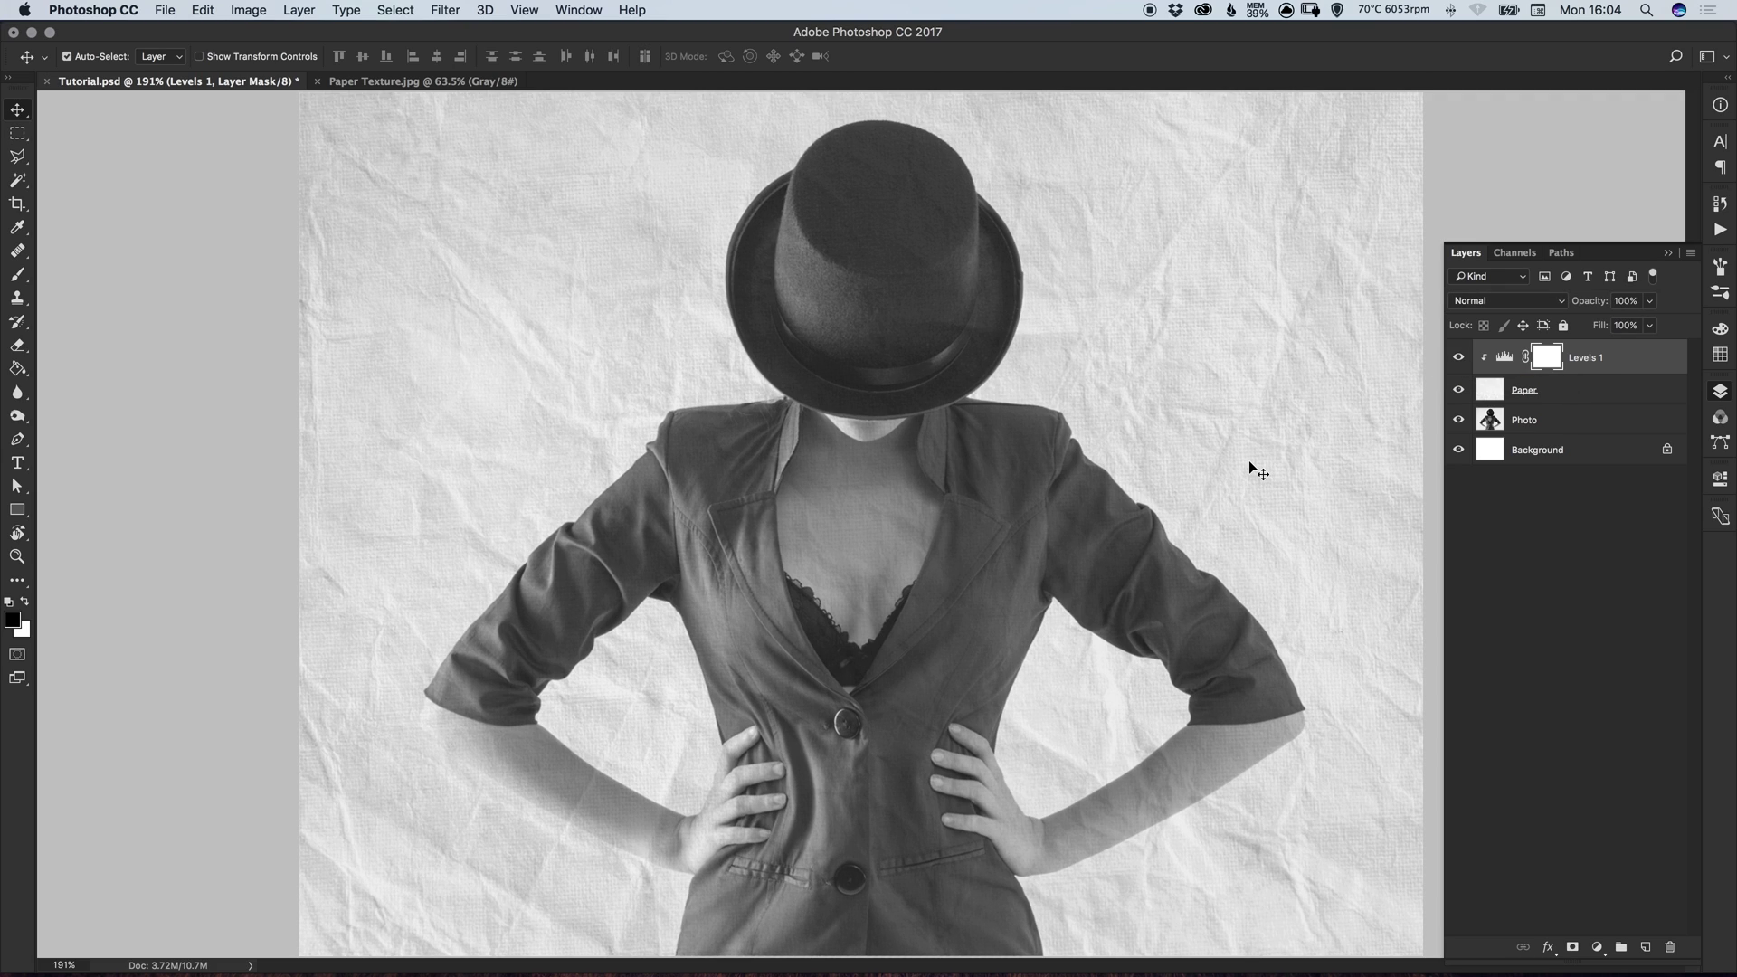
left_click(1720, 391)
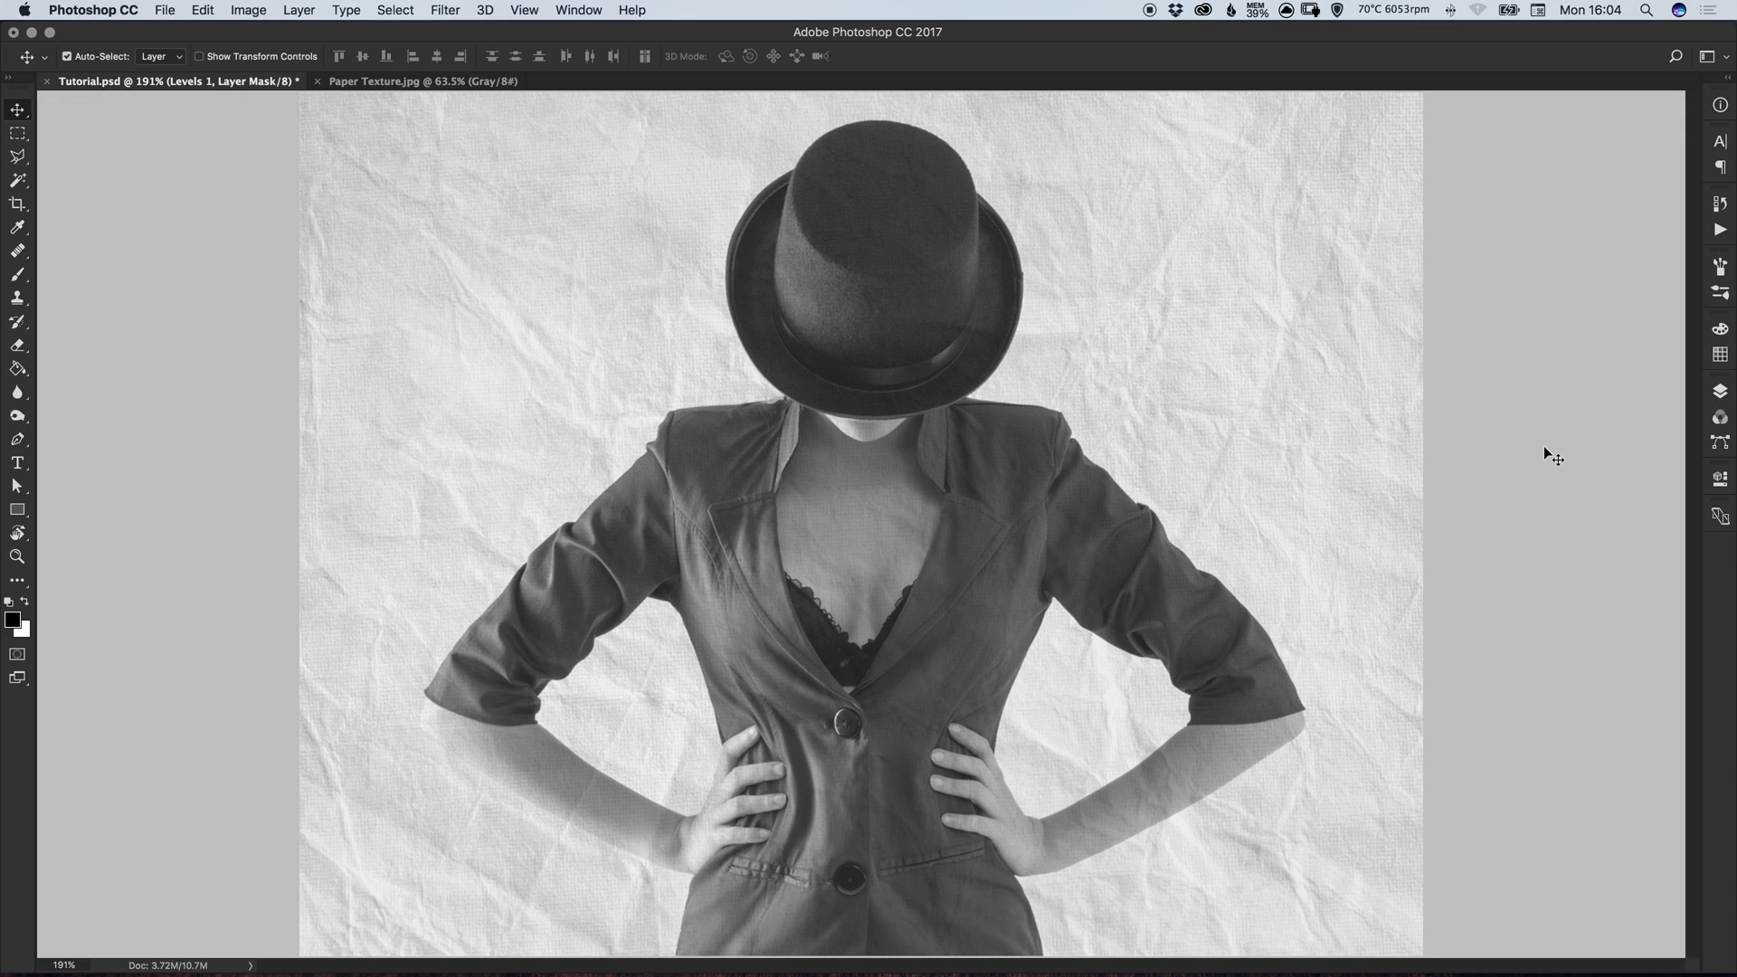